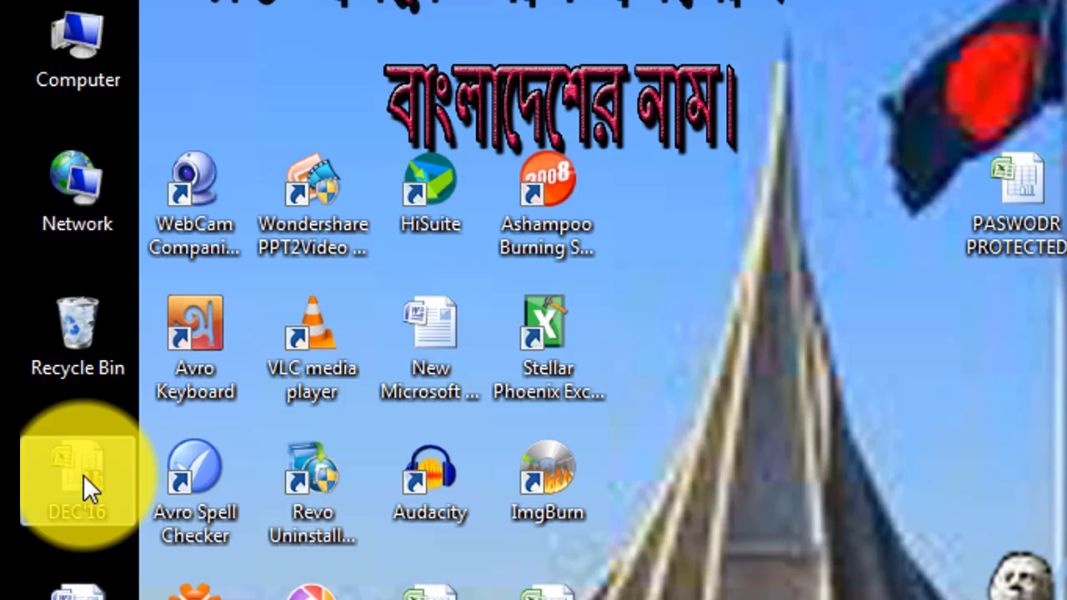
Open the DEC'16 workbook from the desktop and dismiss the Windows color scheme prompt
double_click(83, 474)
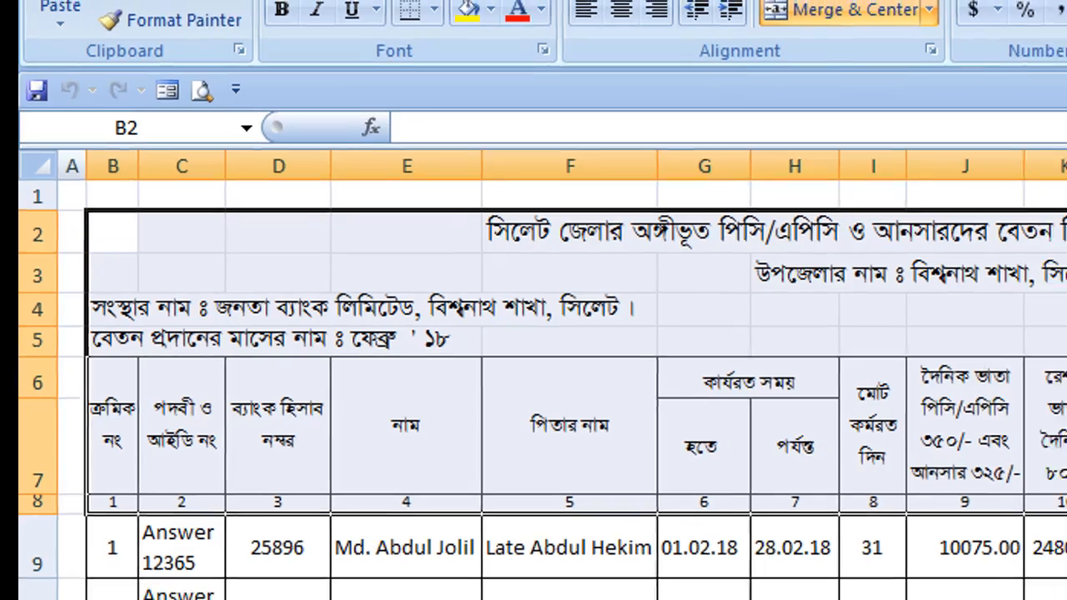
click(1055, 401)
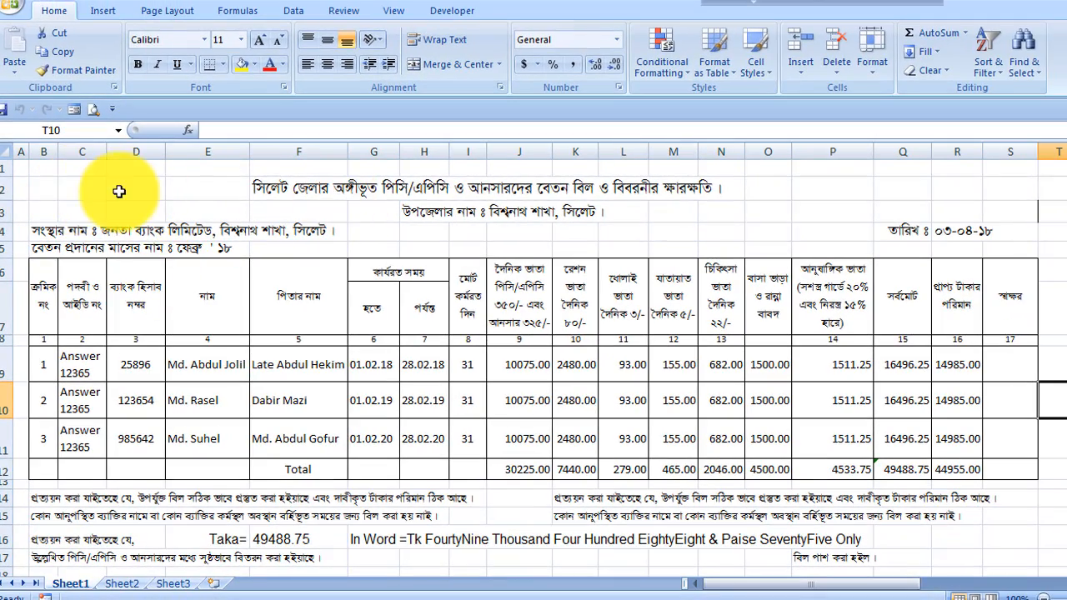
click(70, 189)
drag(70, 189, 985, 573)
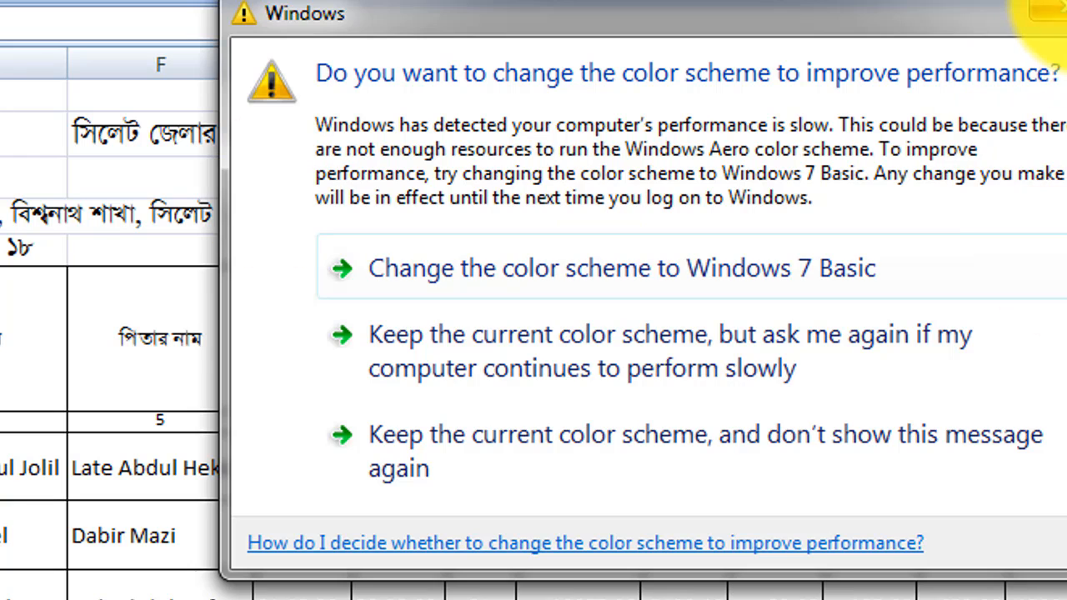
click(1046, 12)
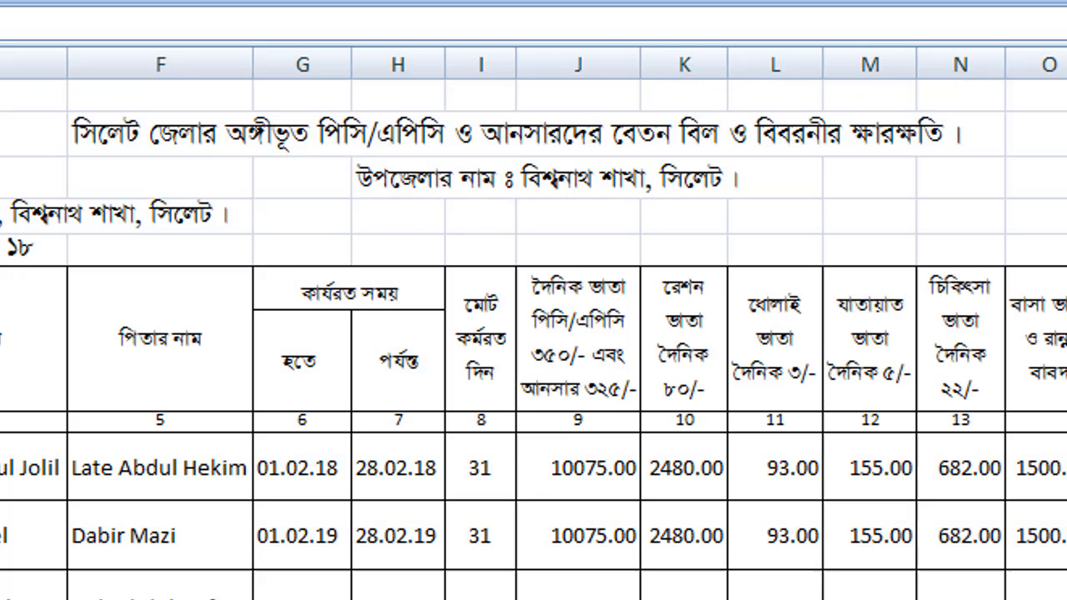
Select the whole salary bill from B2 through column S and look it over down to the signature lines
drag(8, 125, 507, 264)
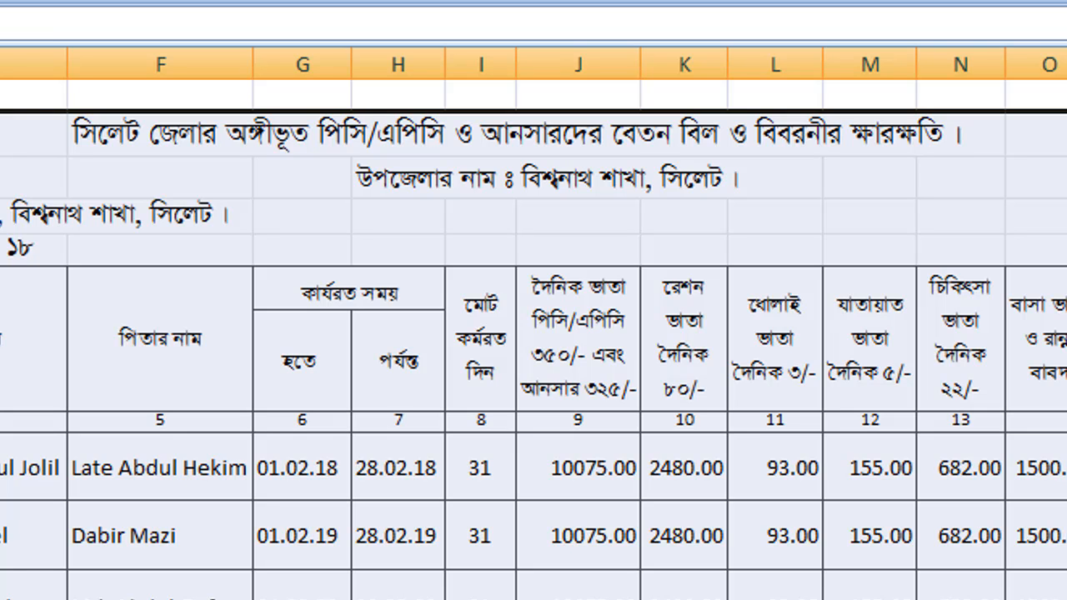
scroll(534, 340, down, 5)
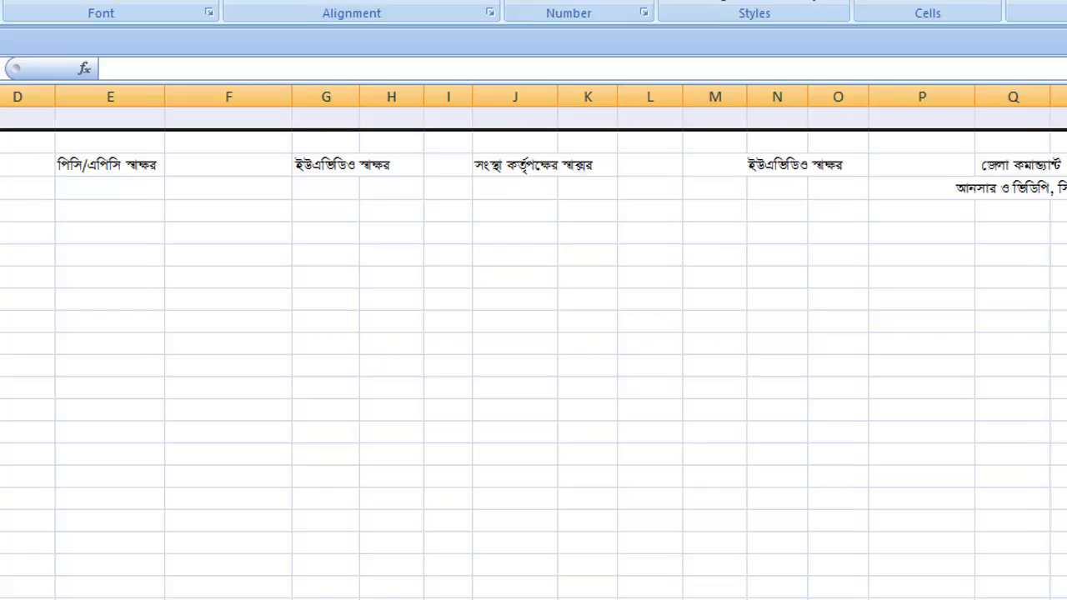
scroll(533, 340, up, 3)
scroll(330, 205, up, 5)
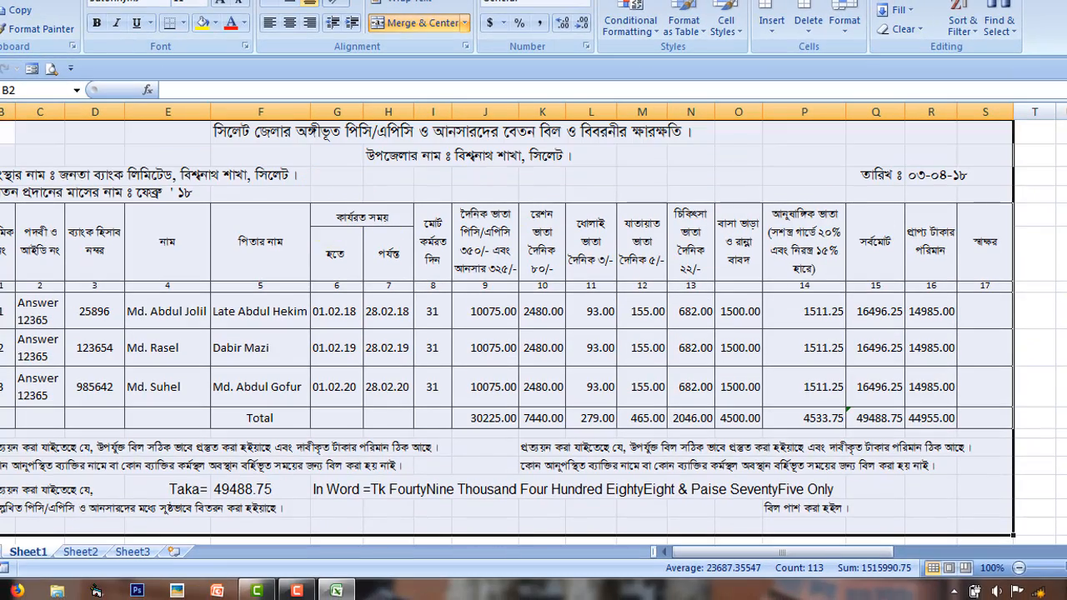
scroll(231, 184, up, 1)
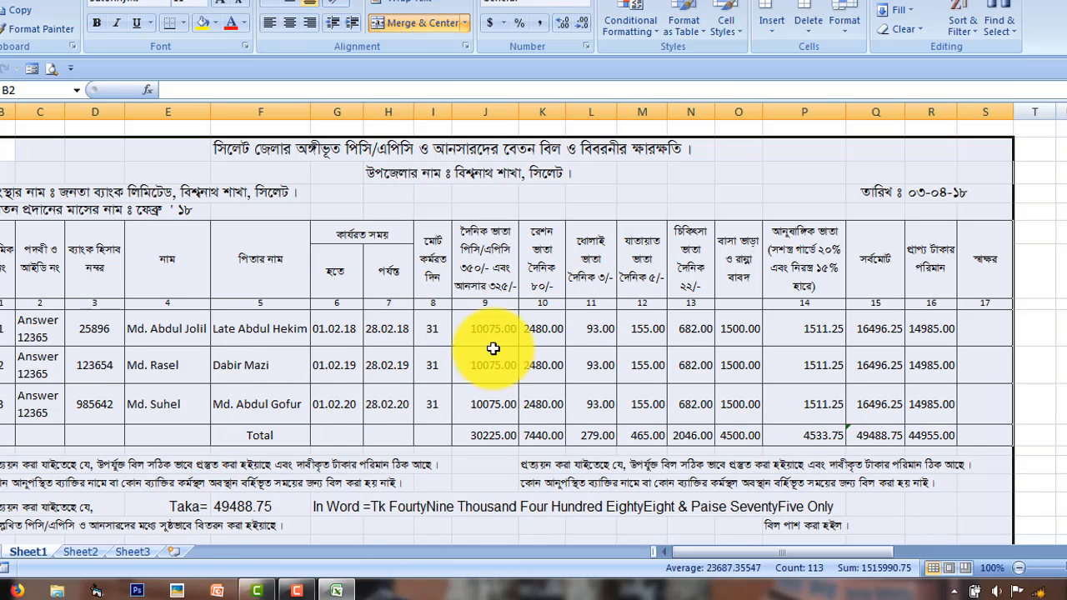
Examine the bill's calculated amounts, working days, headings, employee details and certification notes
drag(472, 329, 962, 432)
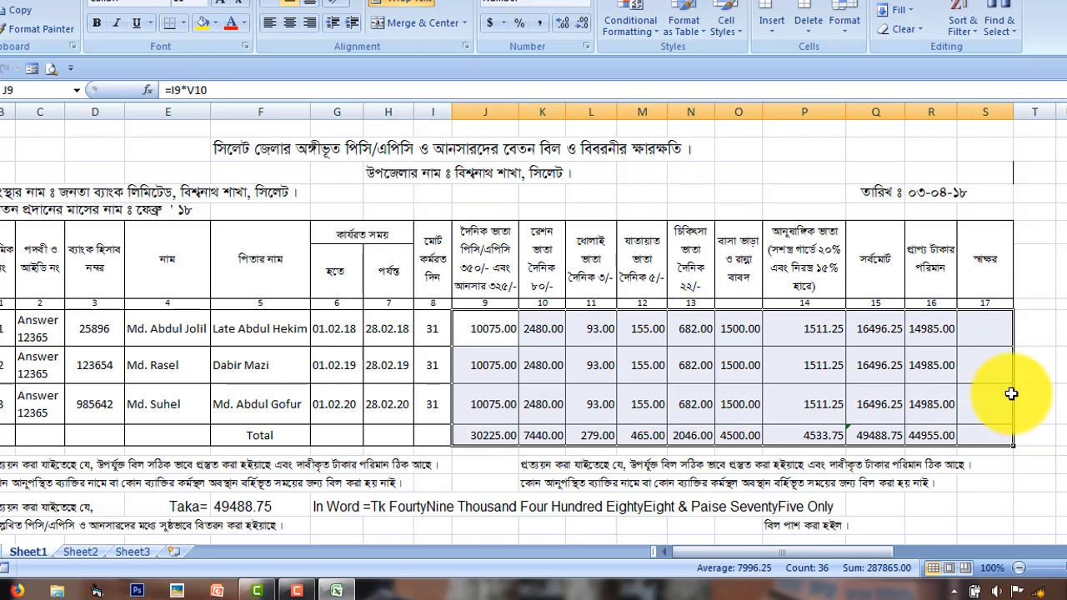
click(424, 331)
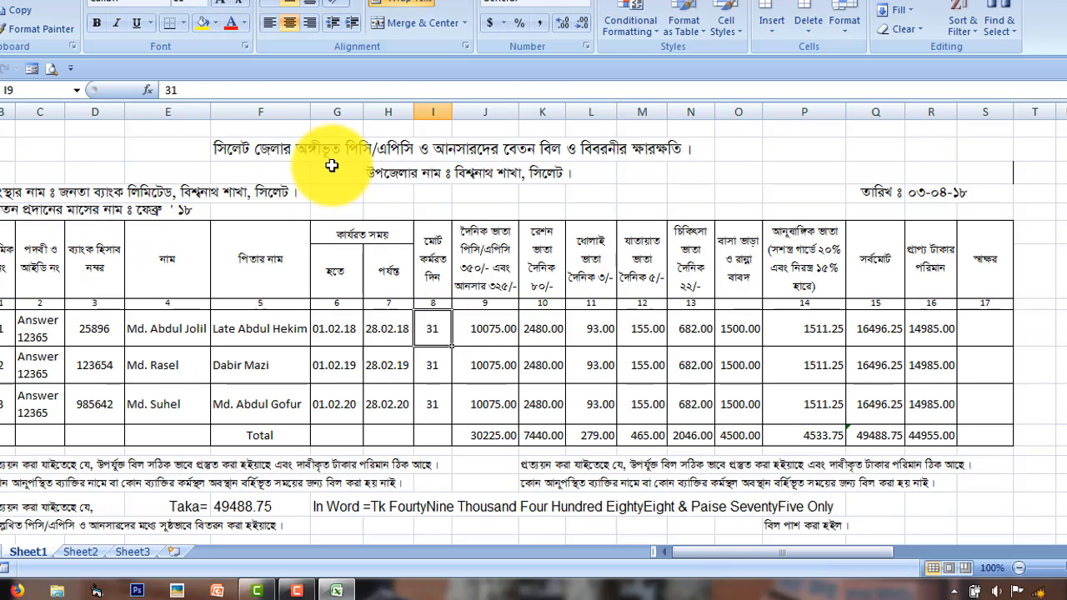
drag(278, 150, 624, 172)
drag(40, 201, 274, 205)
drag(10, 237, 392, 467)
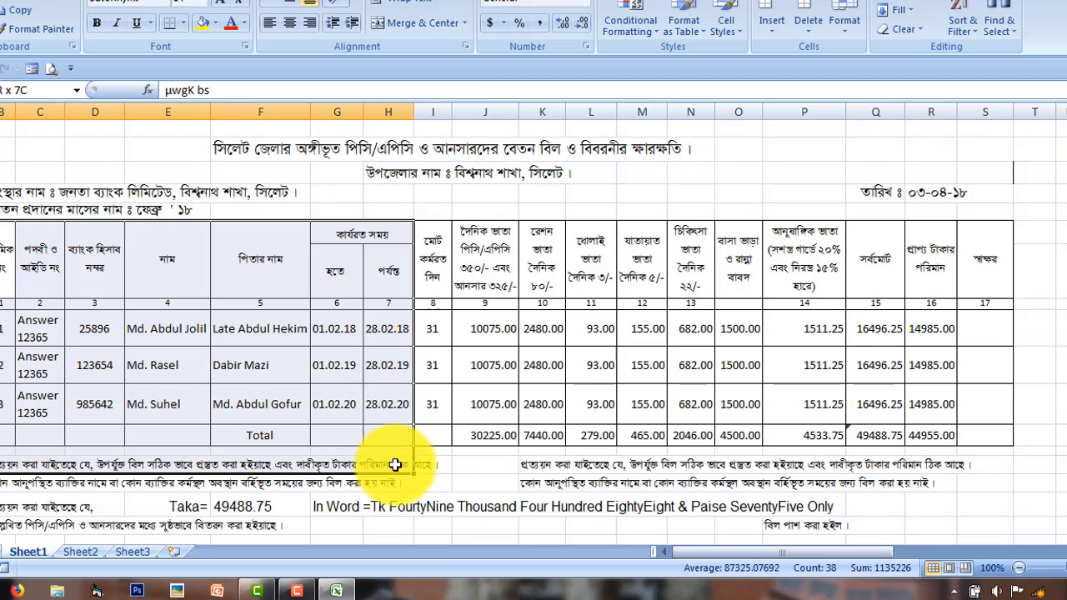
drag(455, 484, 950, 484)
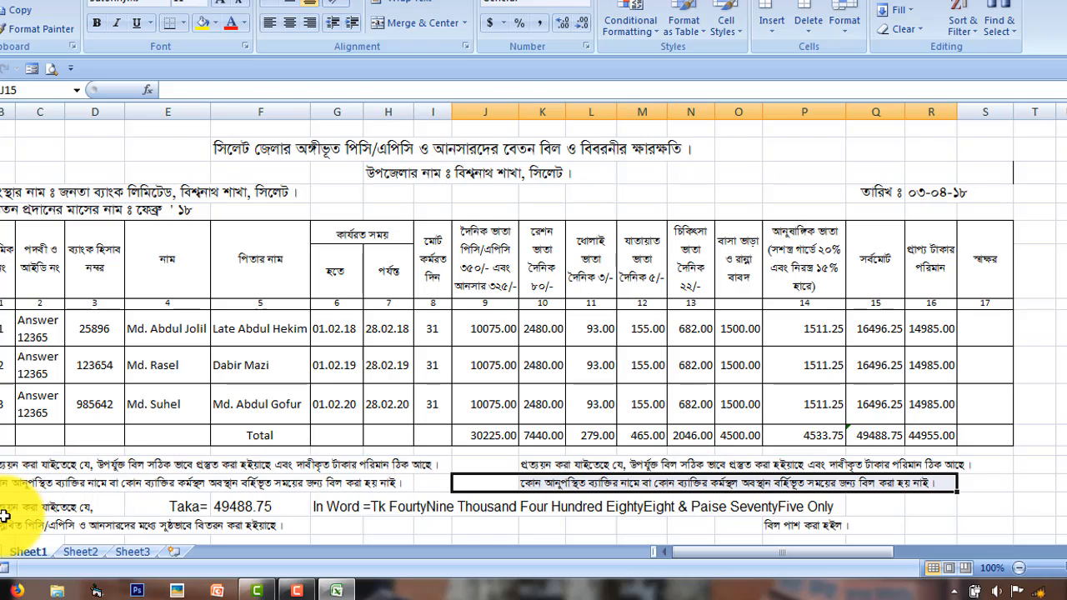
click(130, 535)
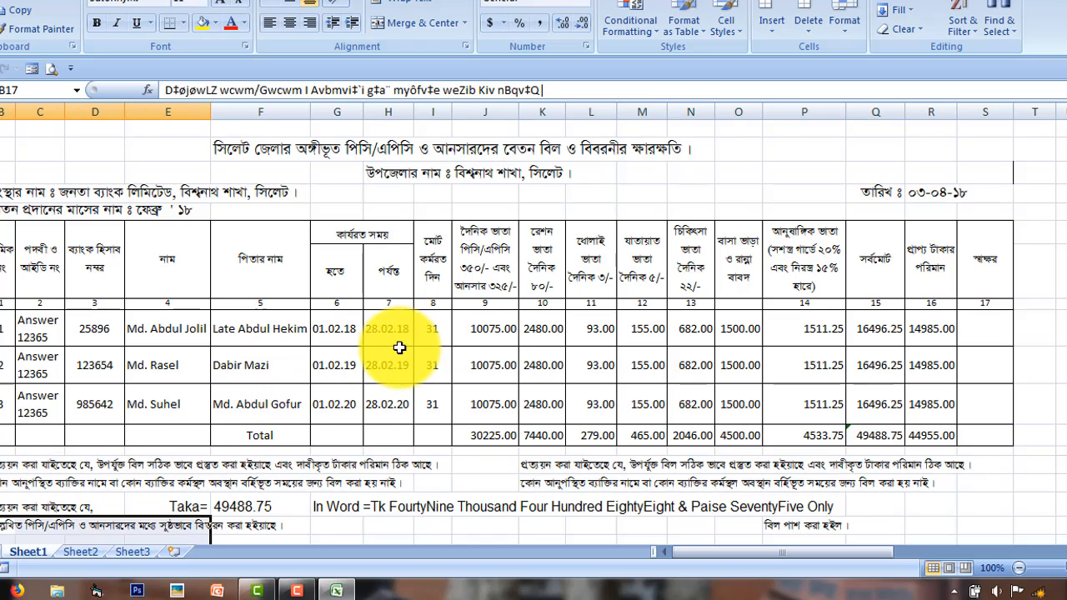
Check the salary bill in print preview and return to the worksheet
click(51, 67)
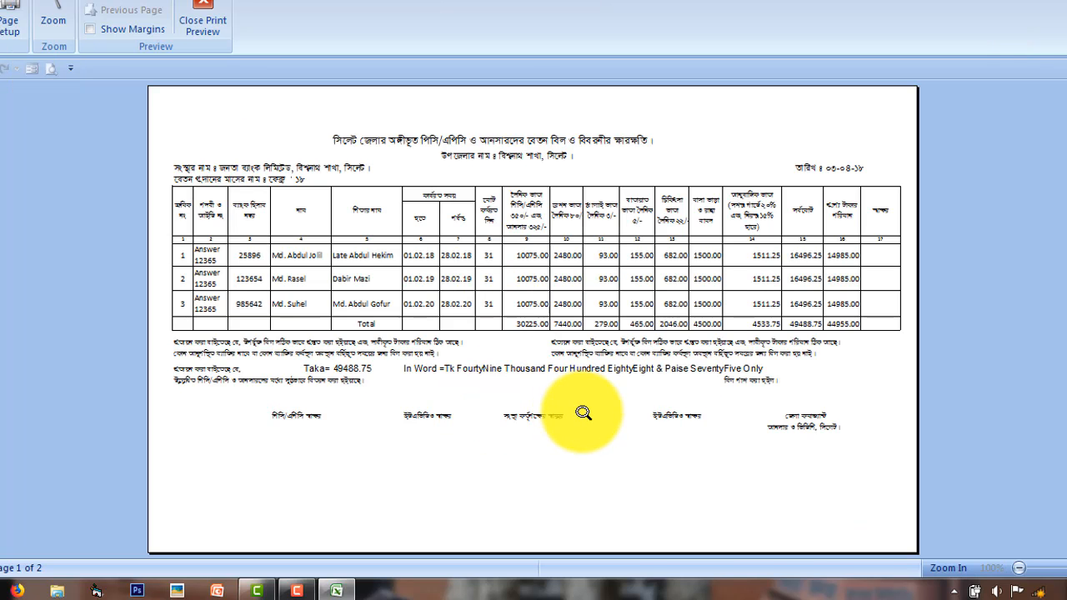
click(203, 14)
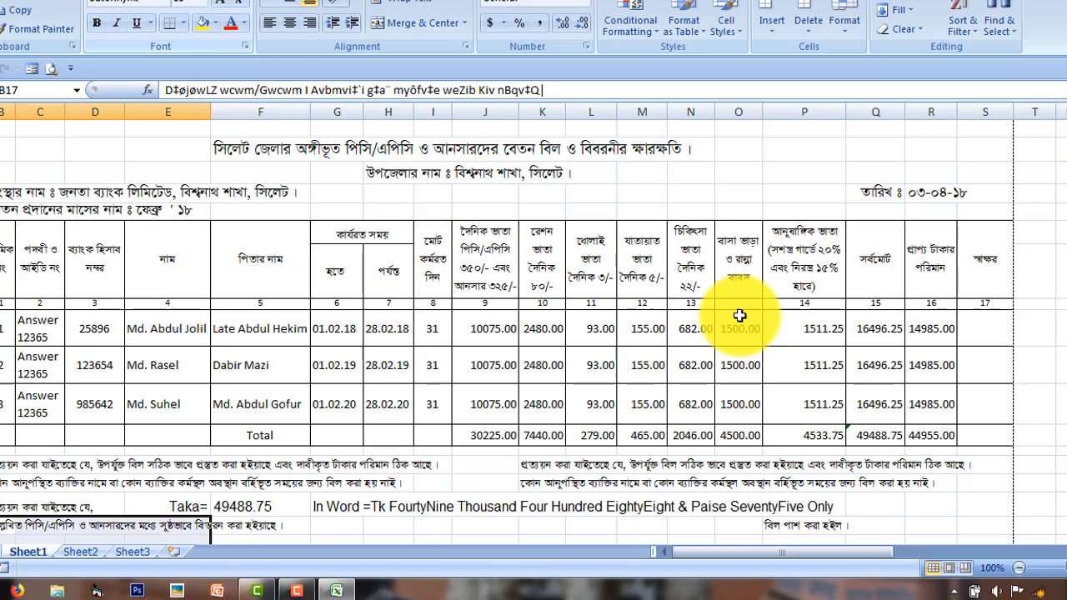
Highlight the working days and amount columns, and set the first employee's total working days in I9 to 20
click(442, 324)
drag(442, 324, 933, 448)
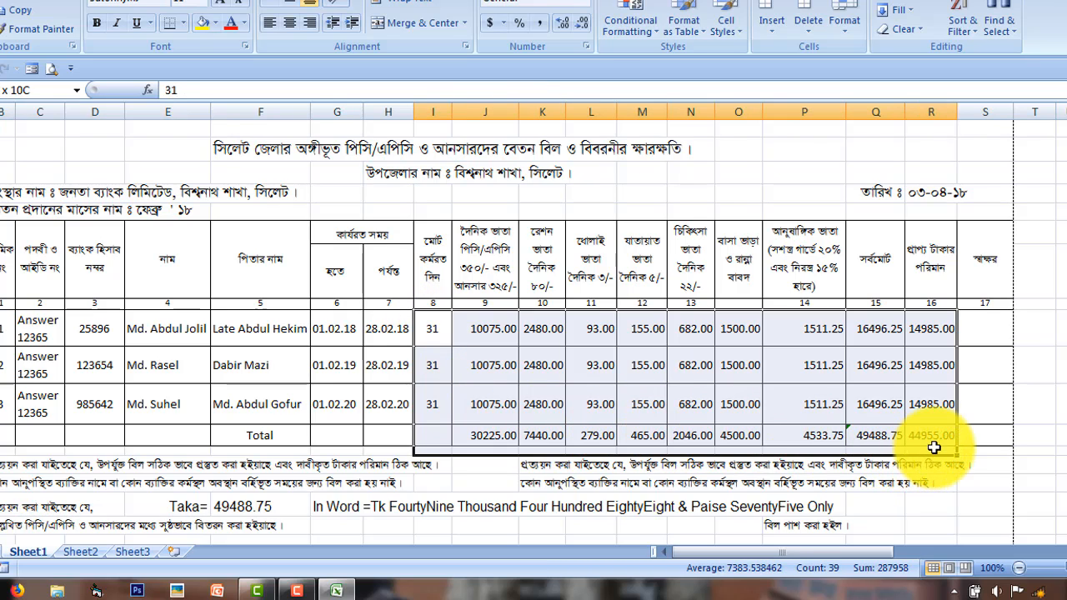
click(435, 331)
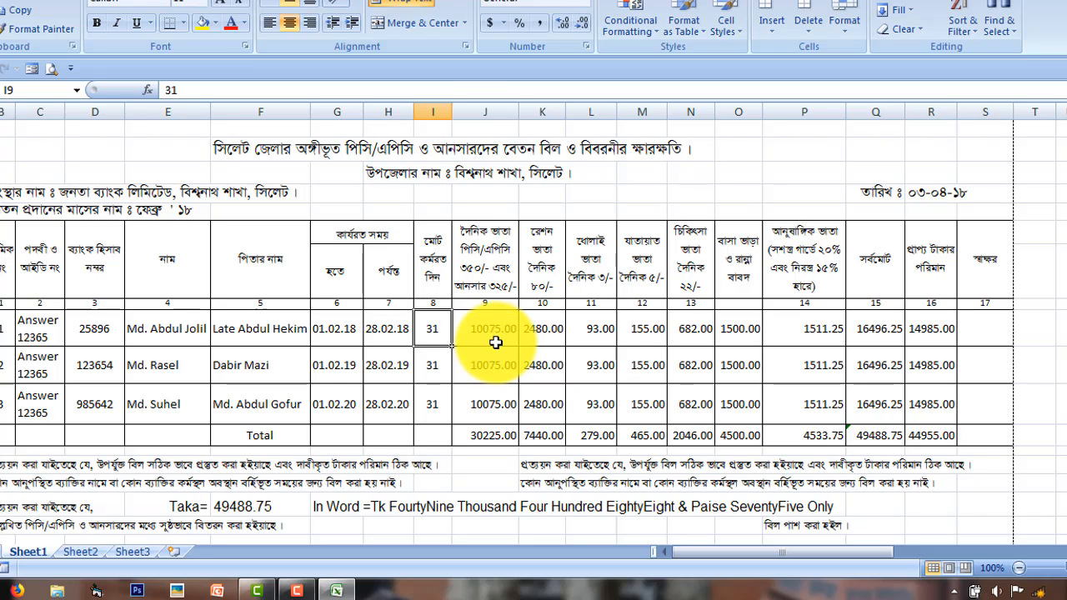
text(20)
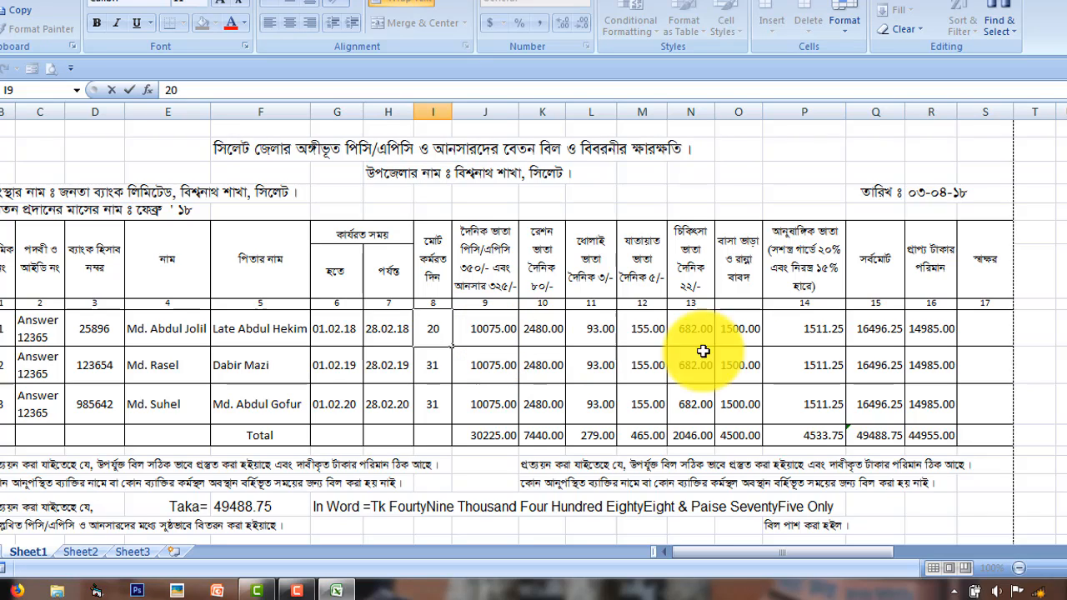
click(979, 505)
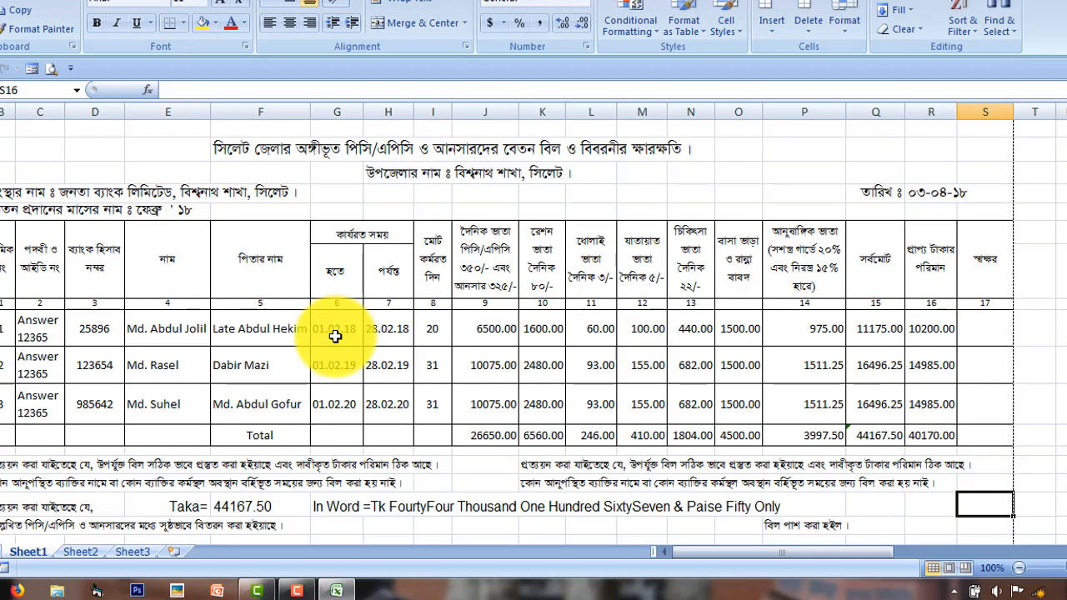
Set the total working days to 28 in I9 and to 30 in I10
click(435, 335)
text(28)
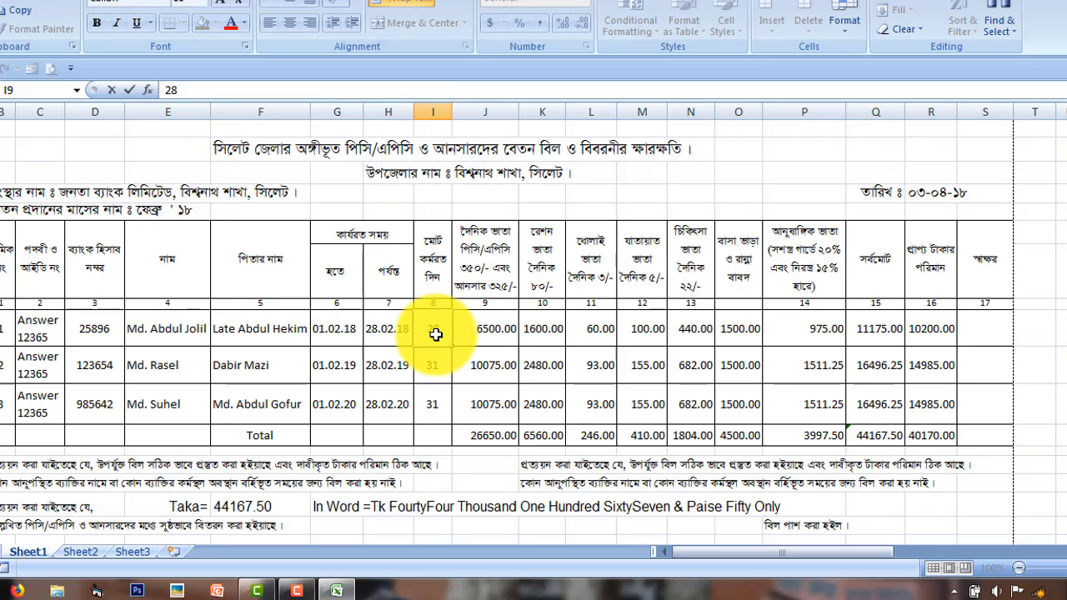
key(Return)
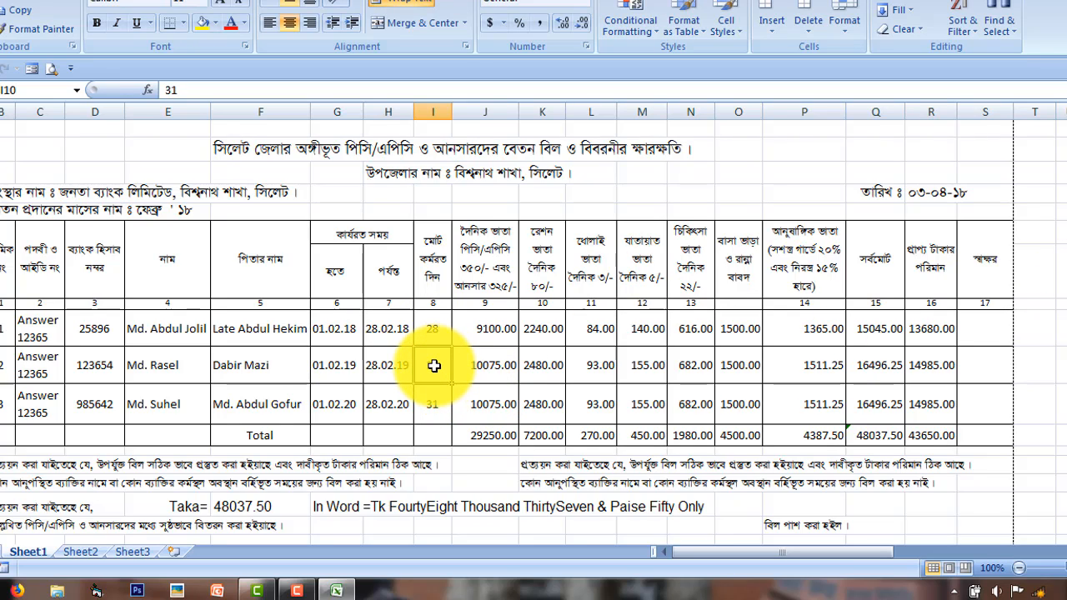
text(30)
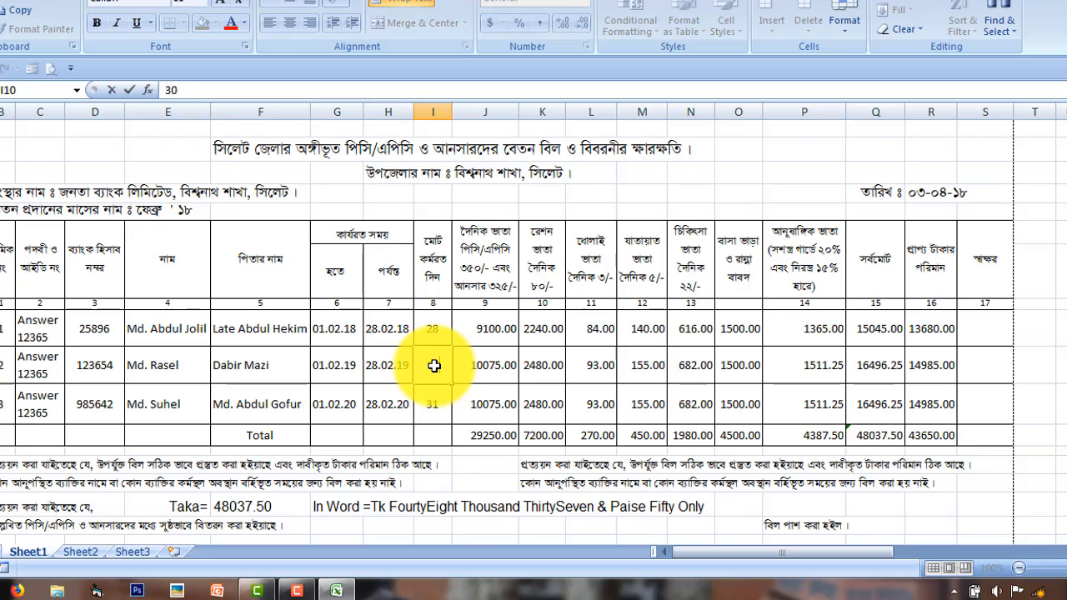
key(Return)
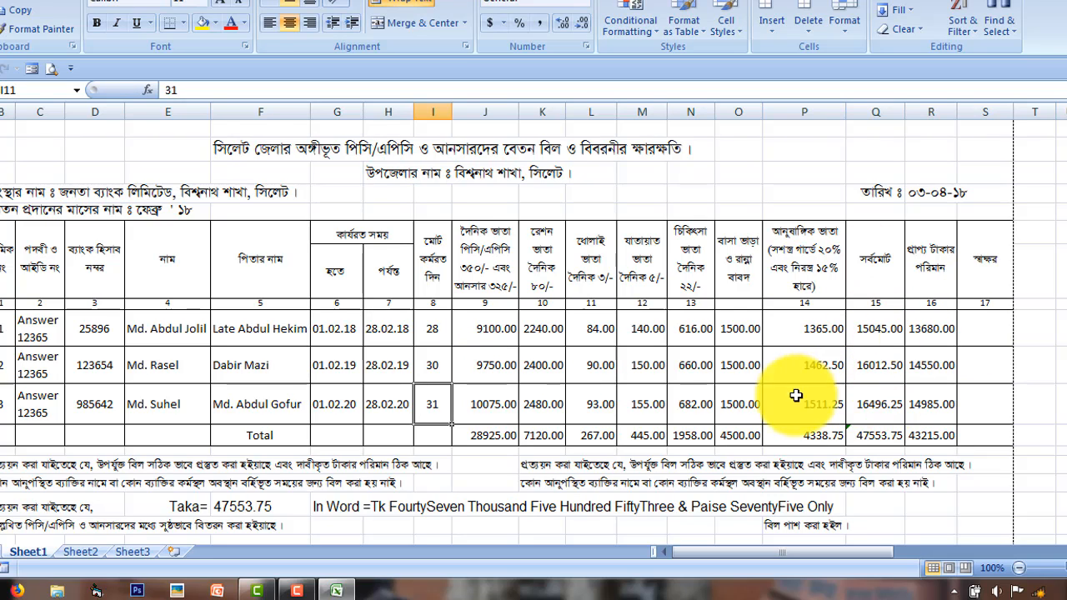
Check the formulas of the grand total in Q12 and the Taka amount in F16, dismissing the color scheme prompt
click(877, 436)
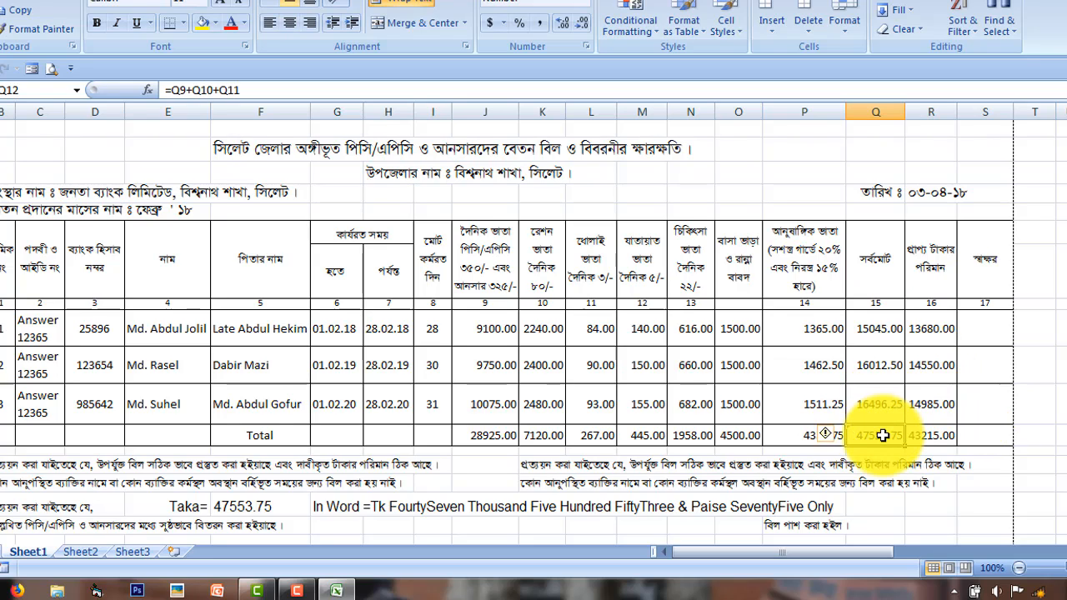
click(223, 509)
click(876, 436)
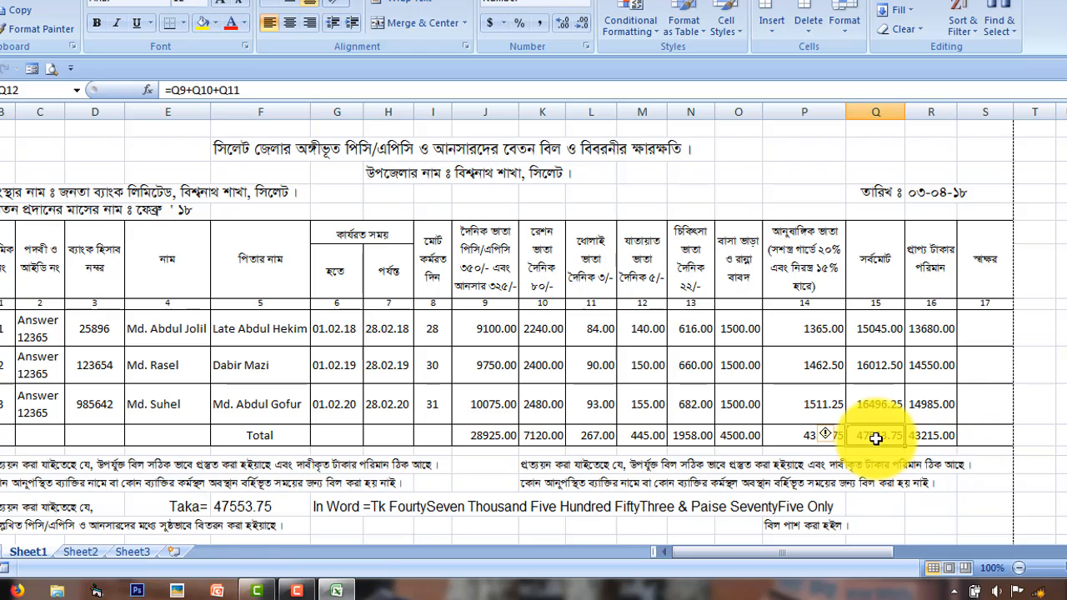
click(251, 506)
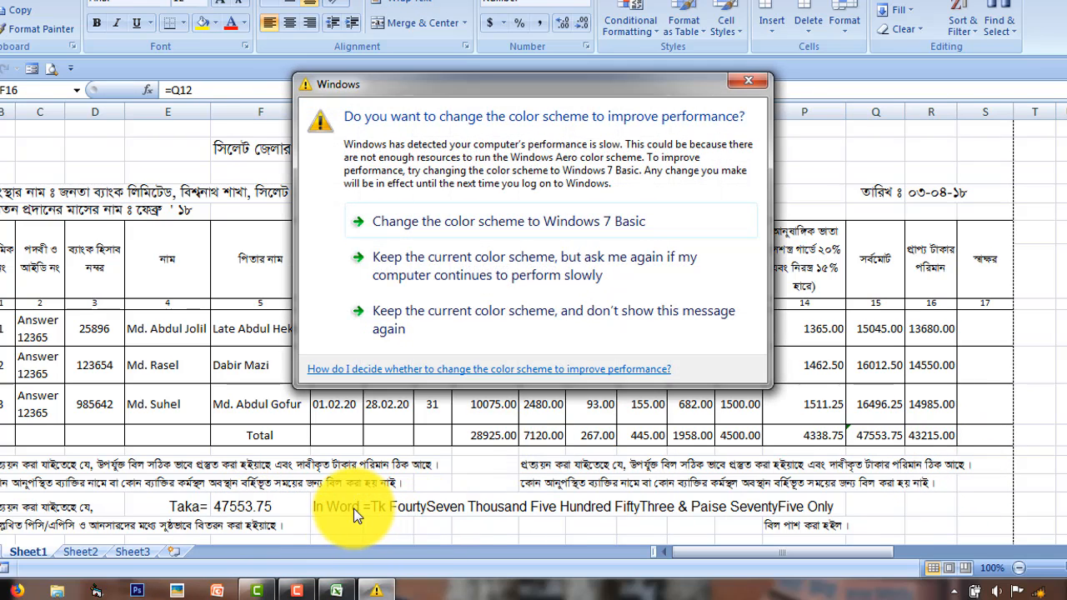
click(749, 80)
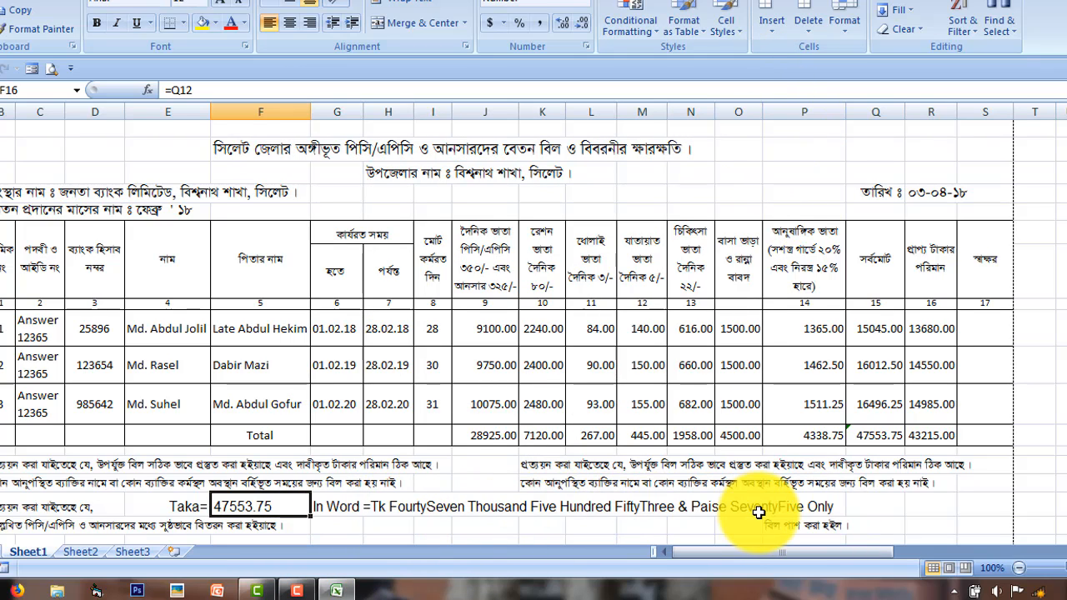
Set the third employee's total working days in I11 to 5
click(432, 400)
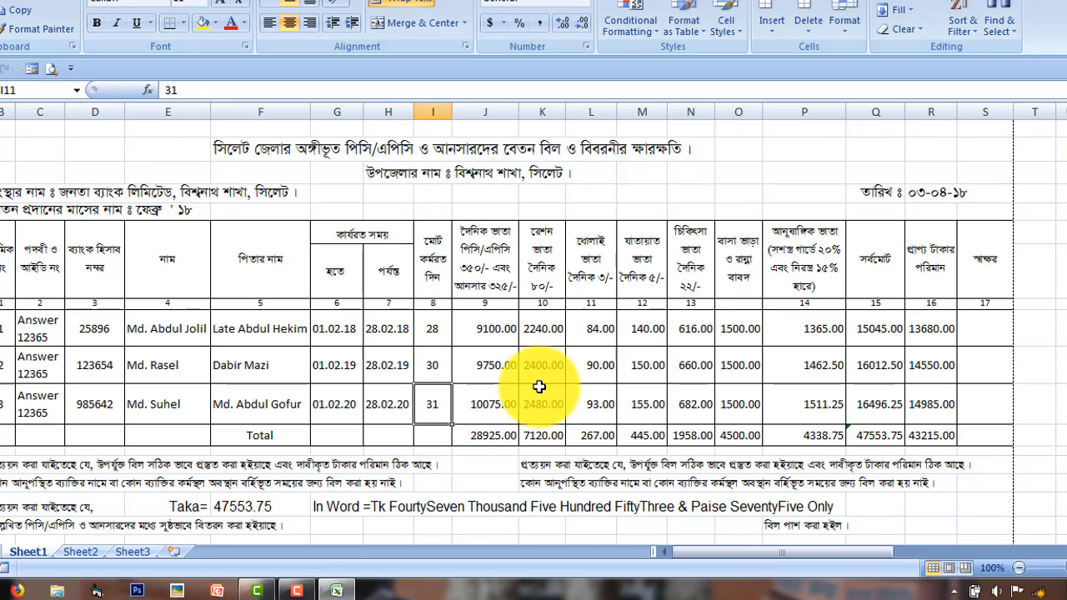
text(5)
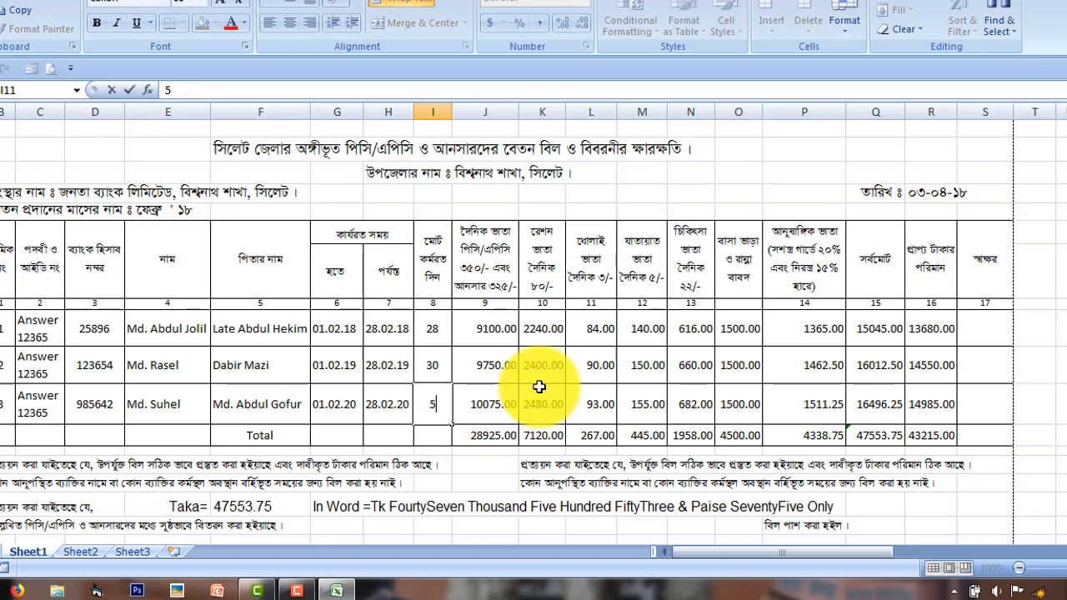
key(Return)
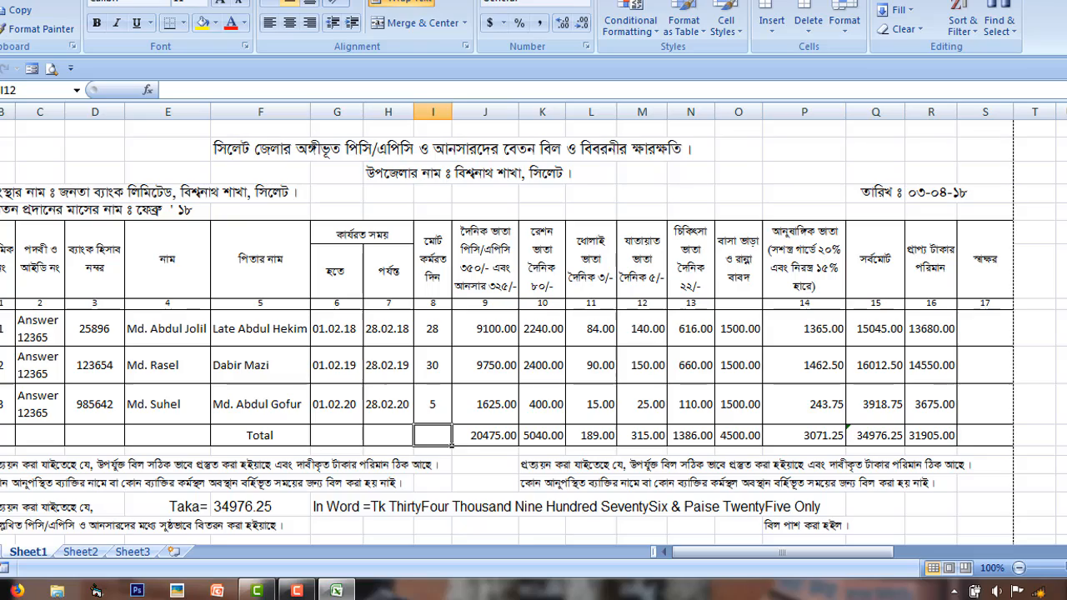
Close the DEC'16 workbook without saving the changes and open the Answer workbook from the desktop
key(alt+F4)
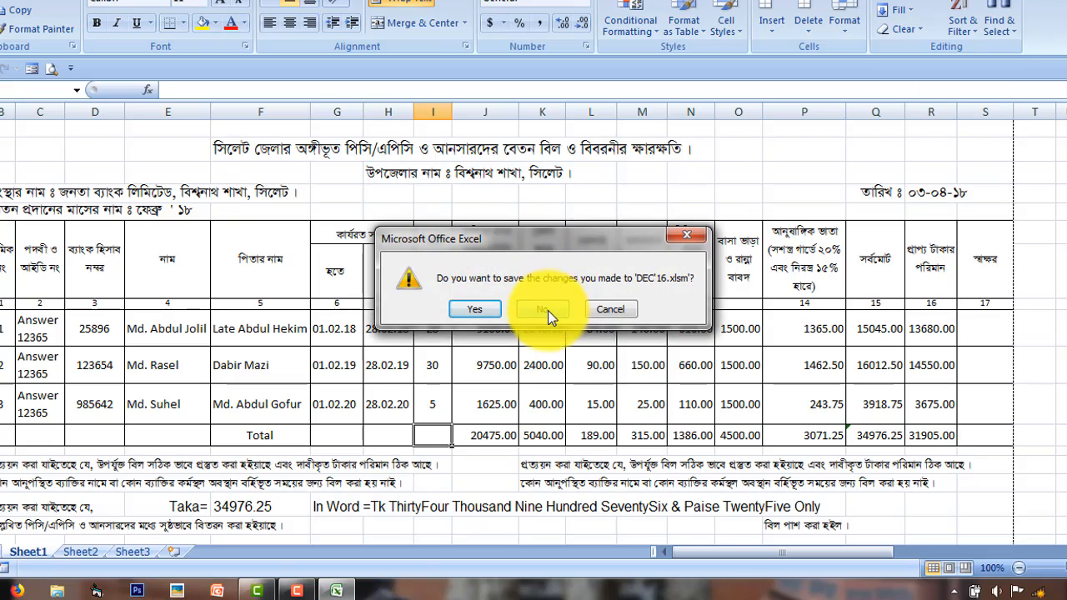
click(548, 311)
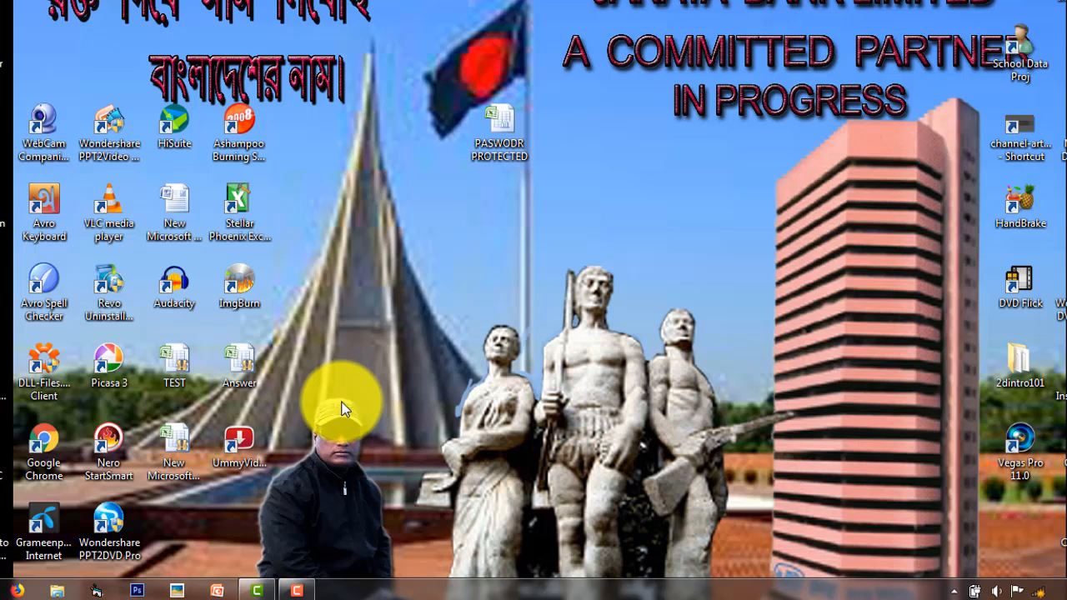
click(240, 357)
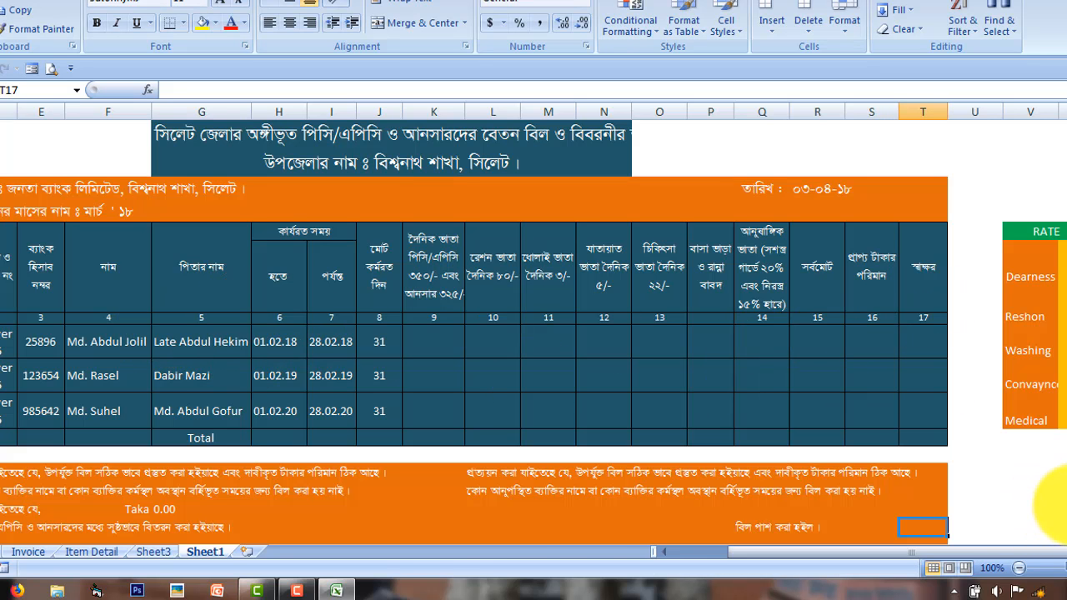
Show the Answer workbook's colored salary bill sheet in print preview
drag(1005, 550, 905, 564)
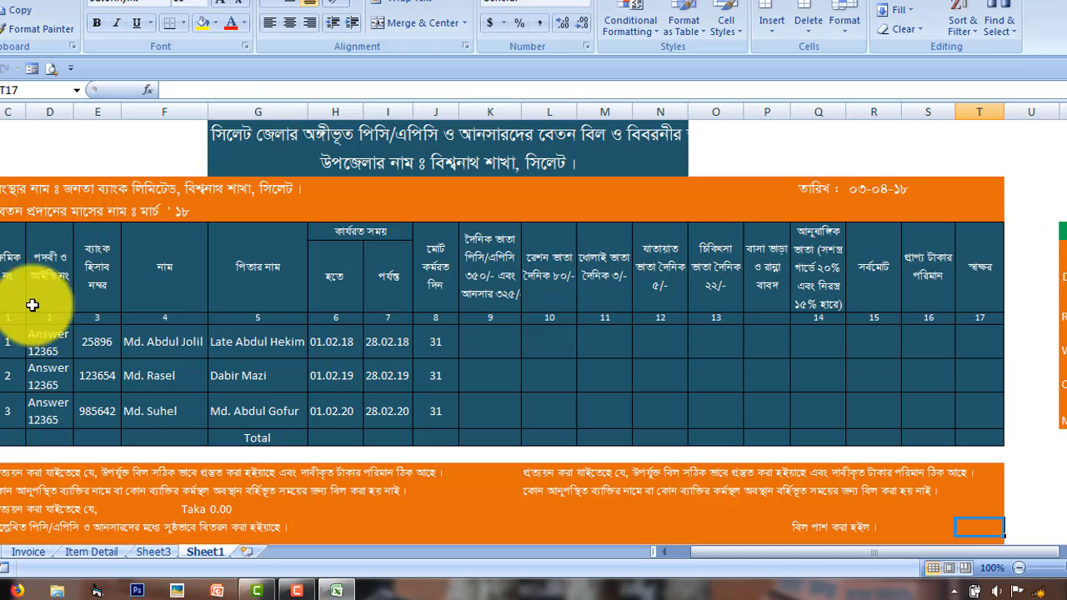
click(59, 74)
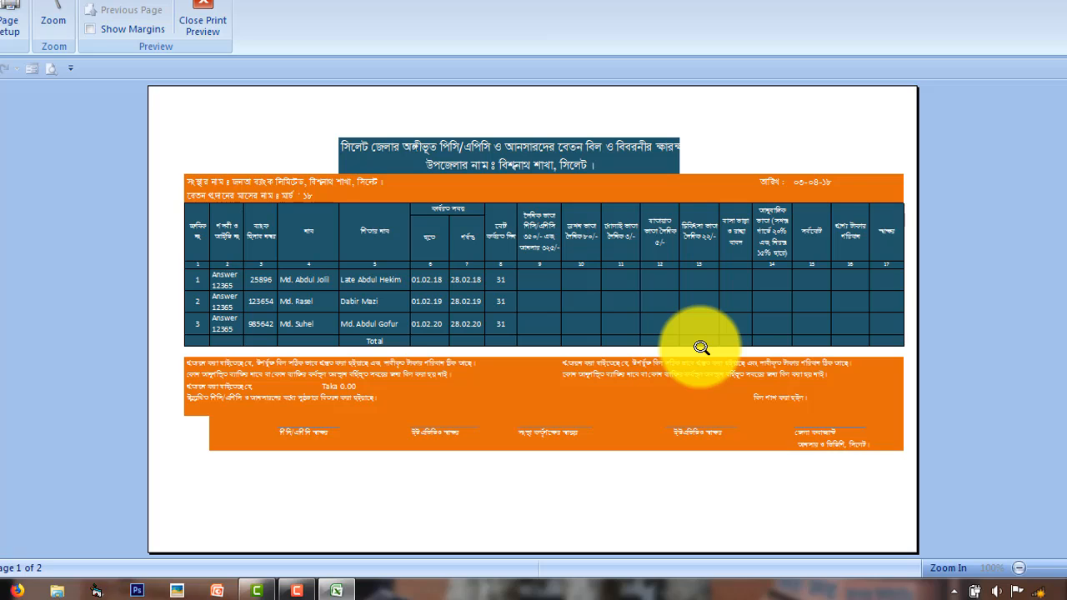
Inspect the salary bill up close in print preview, including its empty allowance columns, and close the preview
click(537, 321)
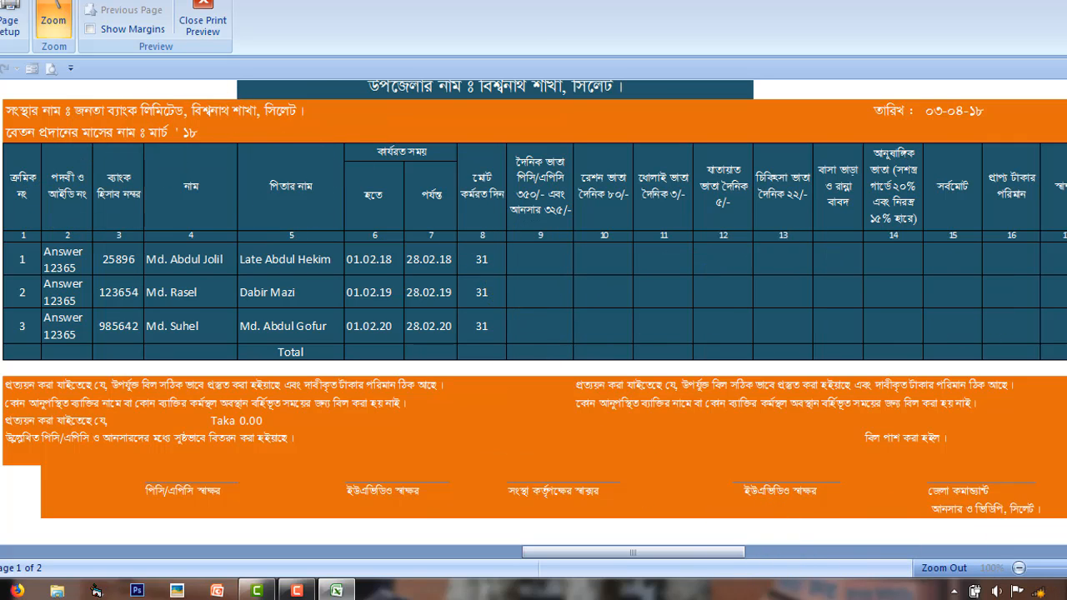
scroll(809, 231, up, 3)
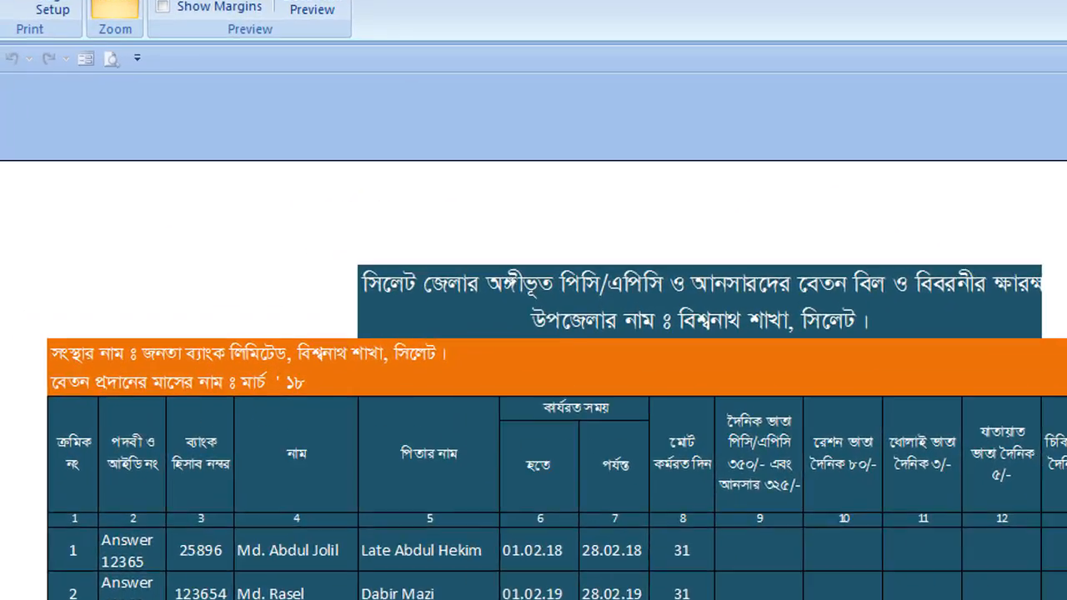
scroll(520, 320, down, 3)
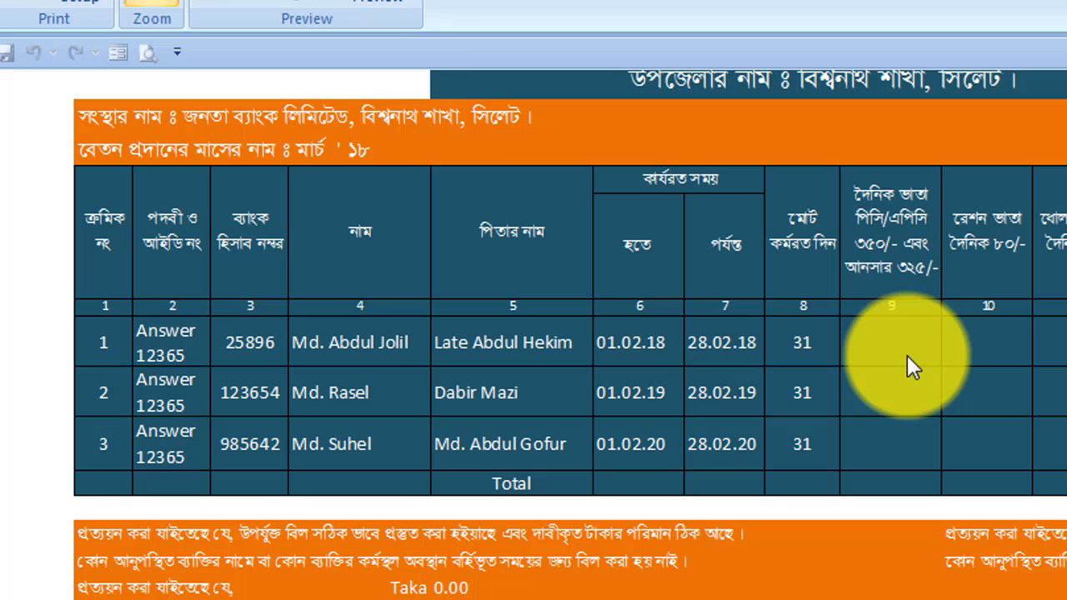
click(379, 3)
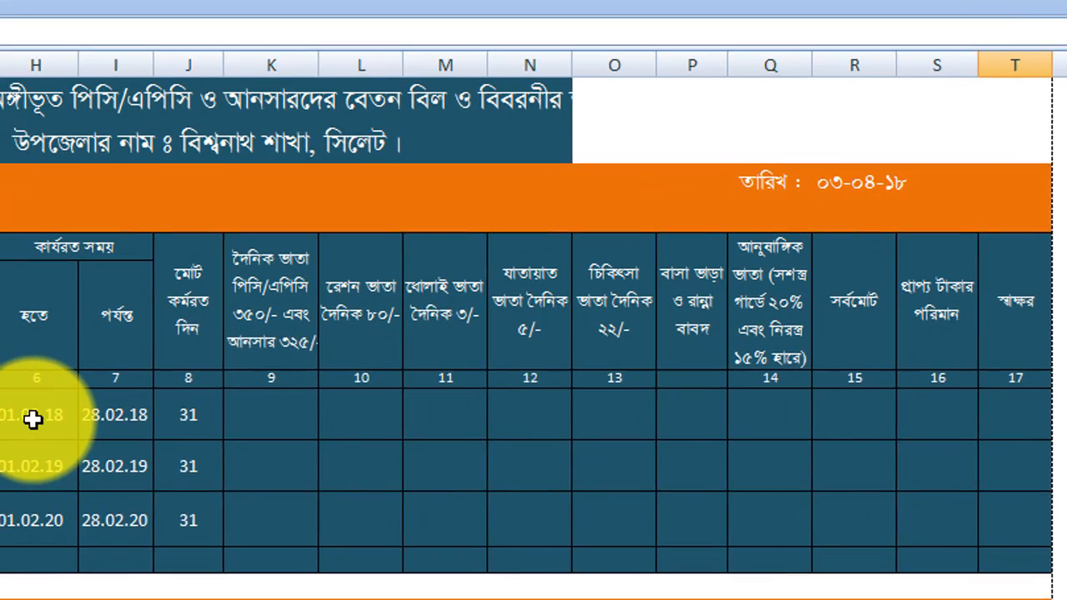
Enter 01.03.19 as the first employee's working period start date in H9
click(85, 417)
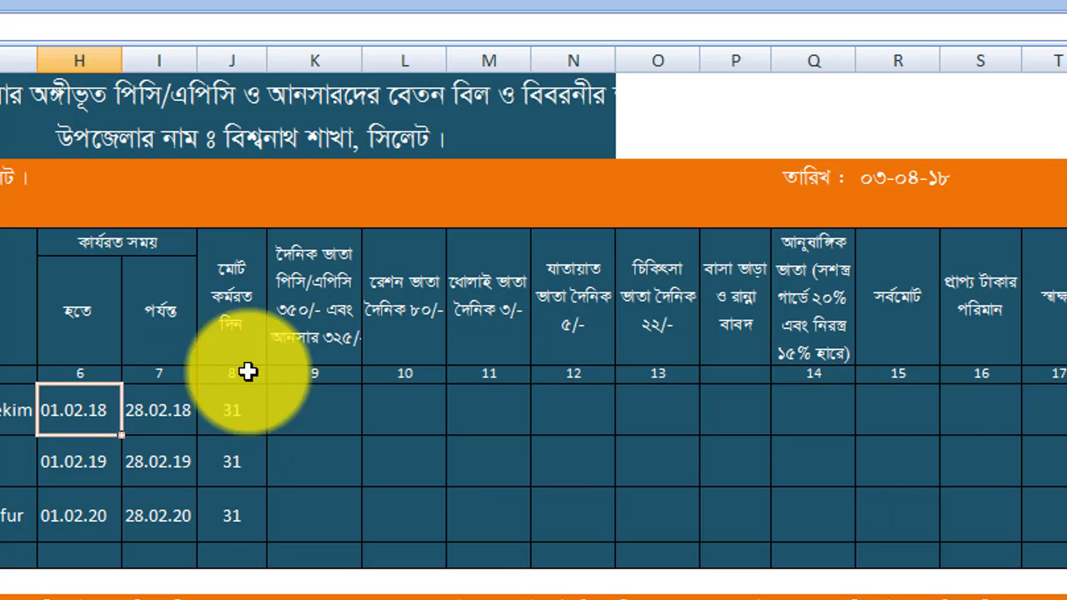
text(01)
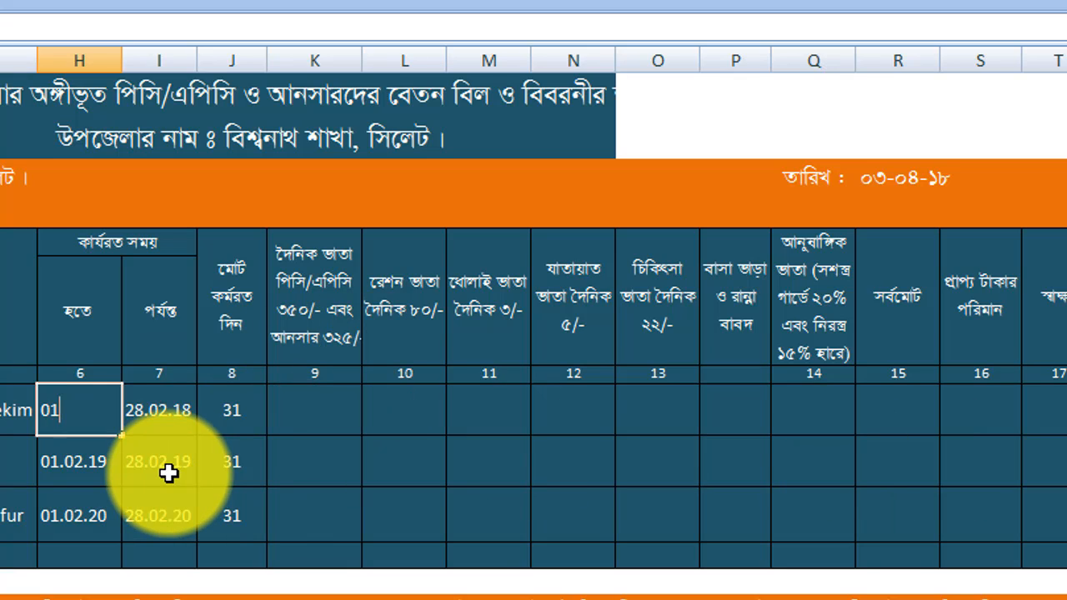
text(.03)
text(.19)
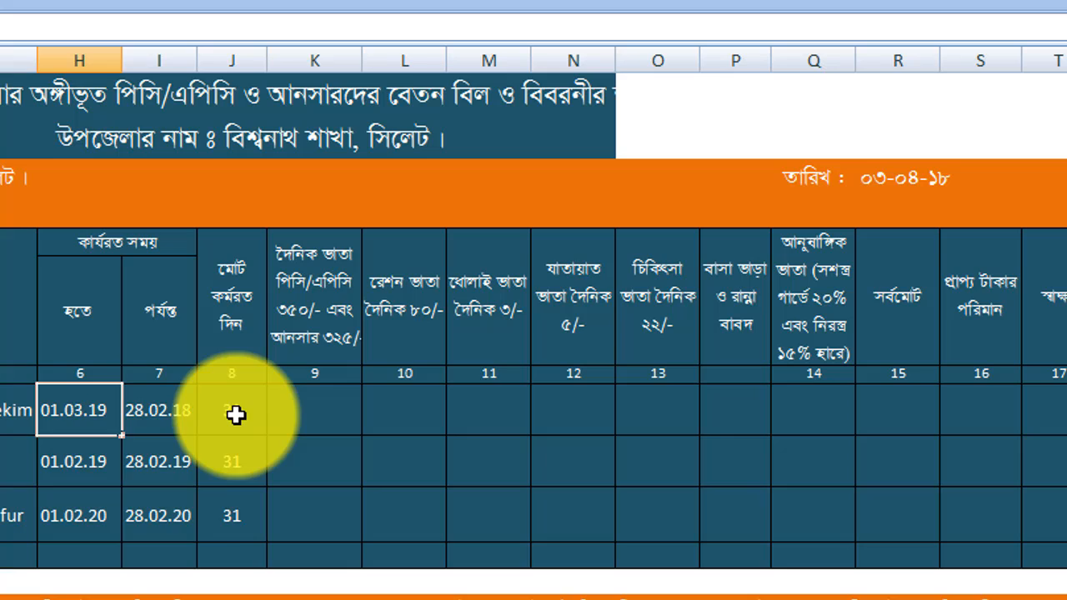
Set the working period start dates of the second and third employees in H10 and H11 to 01.03.18
click(82, 467)
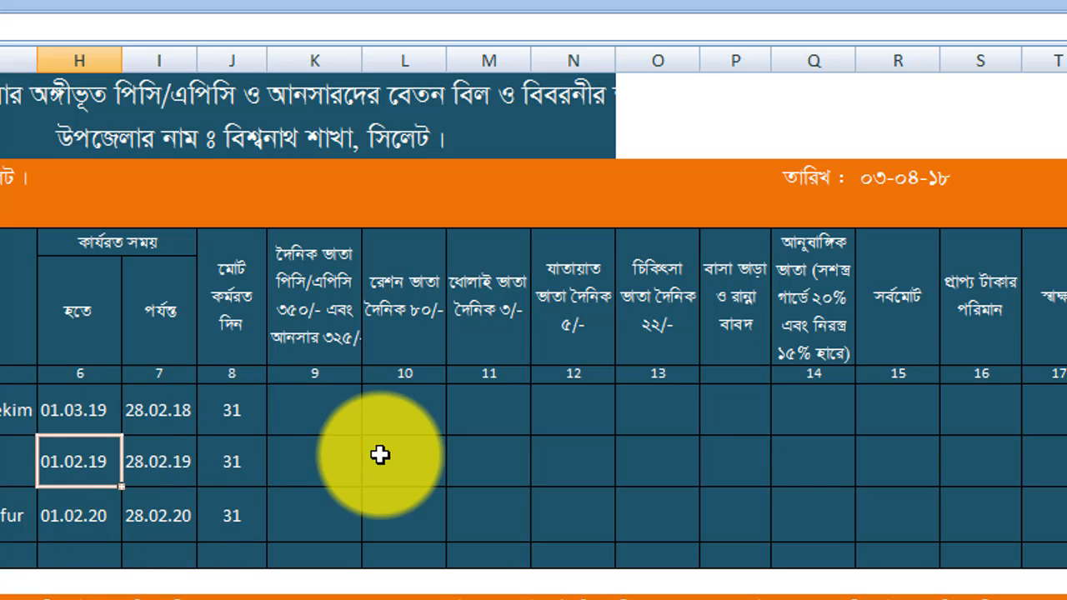
text(01)
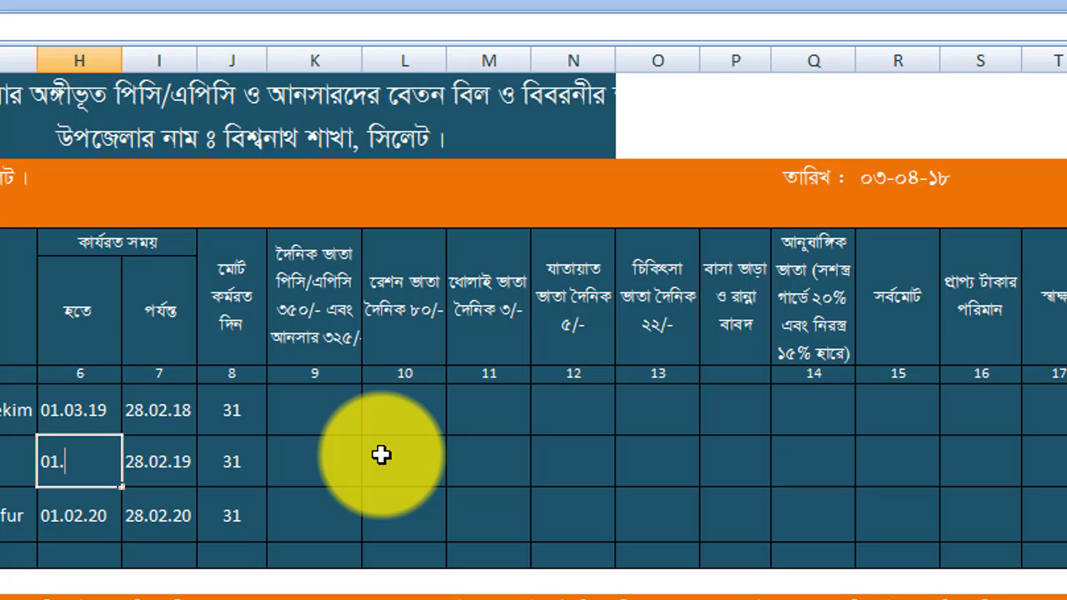
text(.03.18)
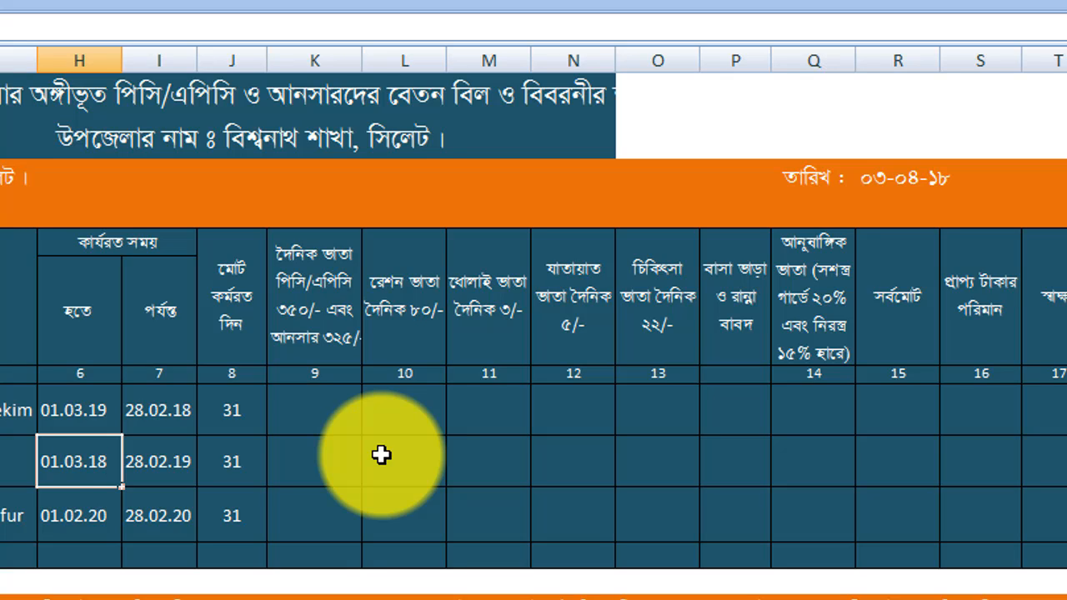
click(243, 460)
click(77, 524)
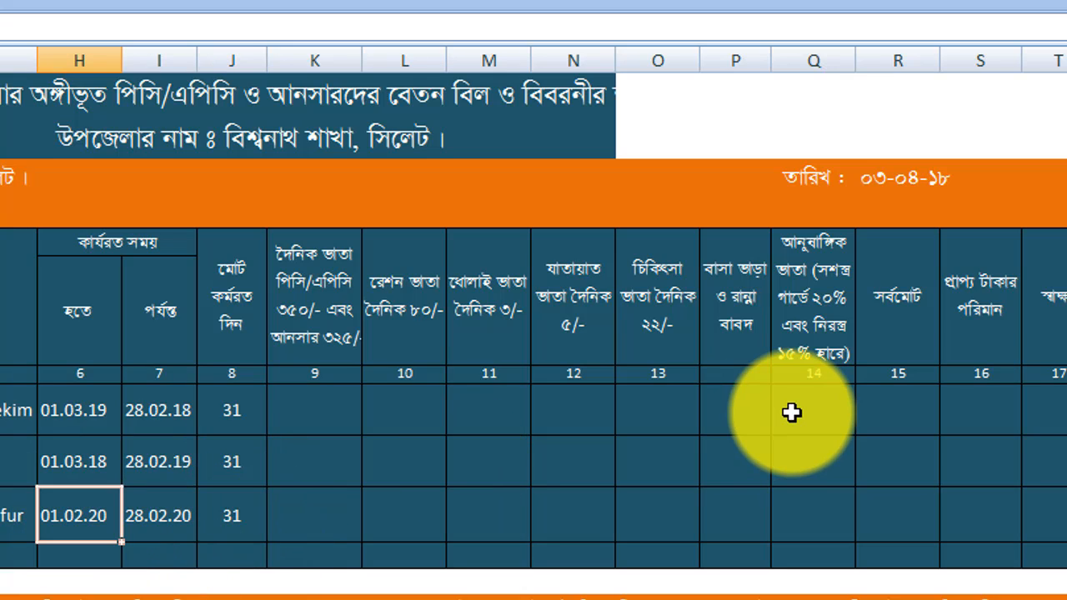
text(01.03.18)
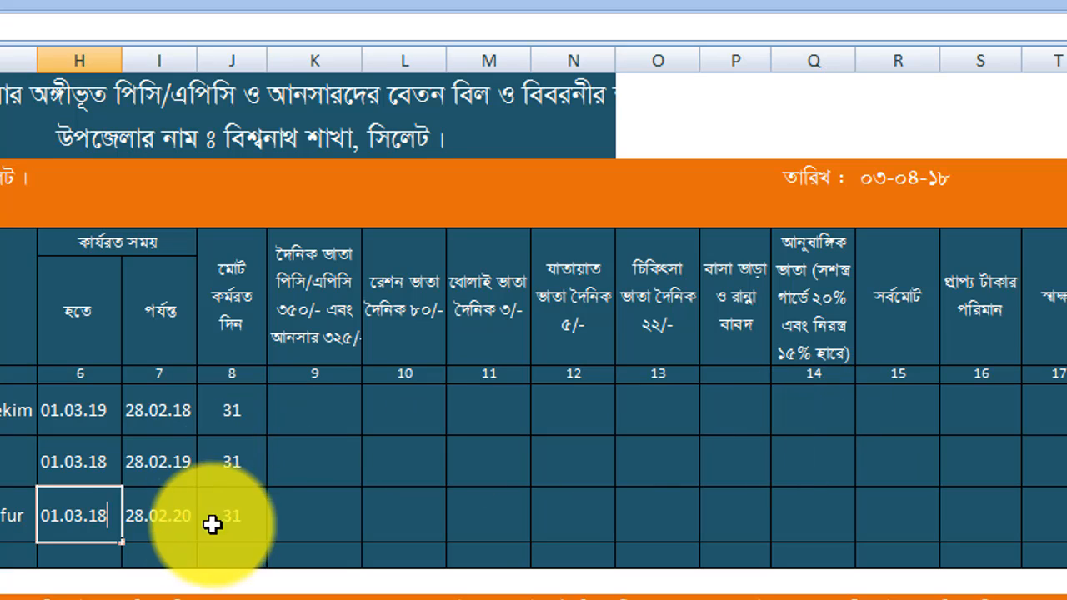
click(154, 409)
text(31)
key(Return)
text(.03.18)
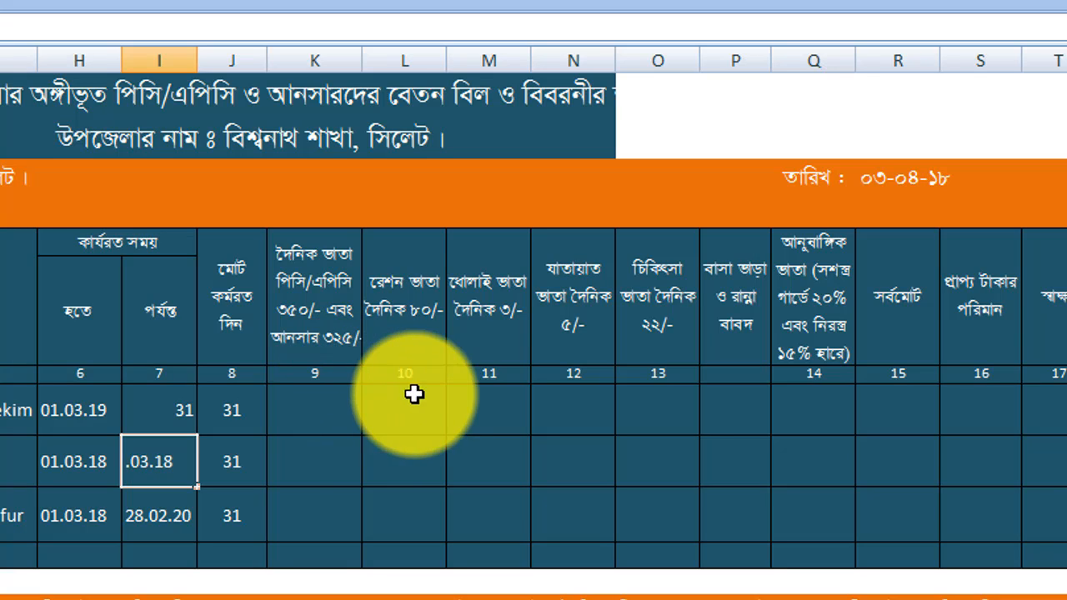
click(334, 409)
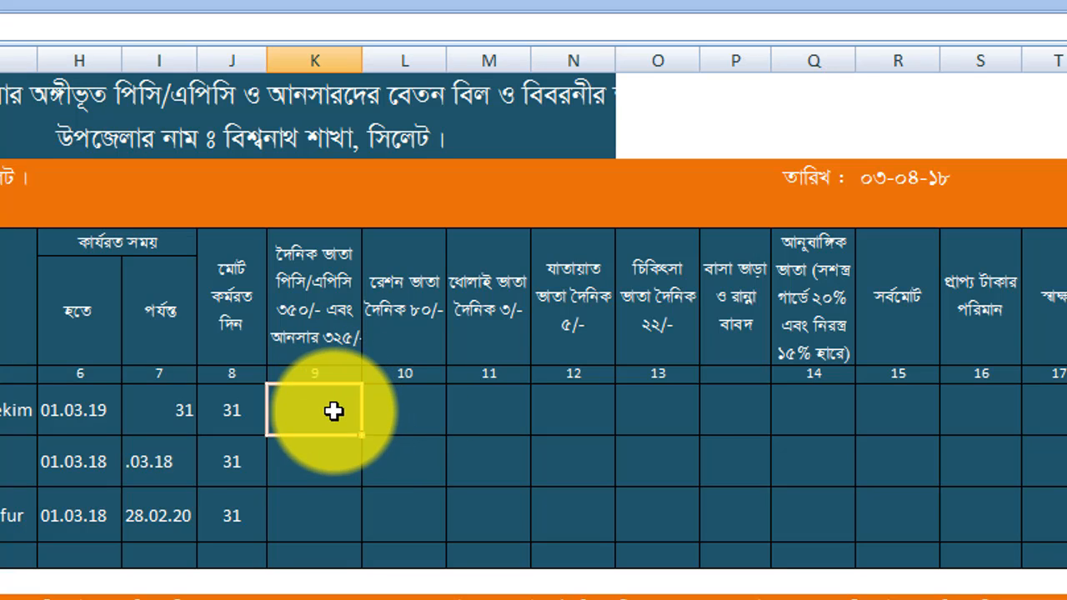
Set the working period end dates of all three employees in I9 to I11 to 31.03.18
click(150, 419)
text(01.03.)
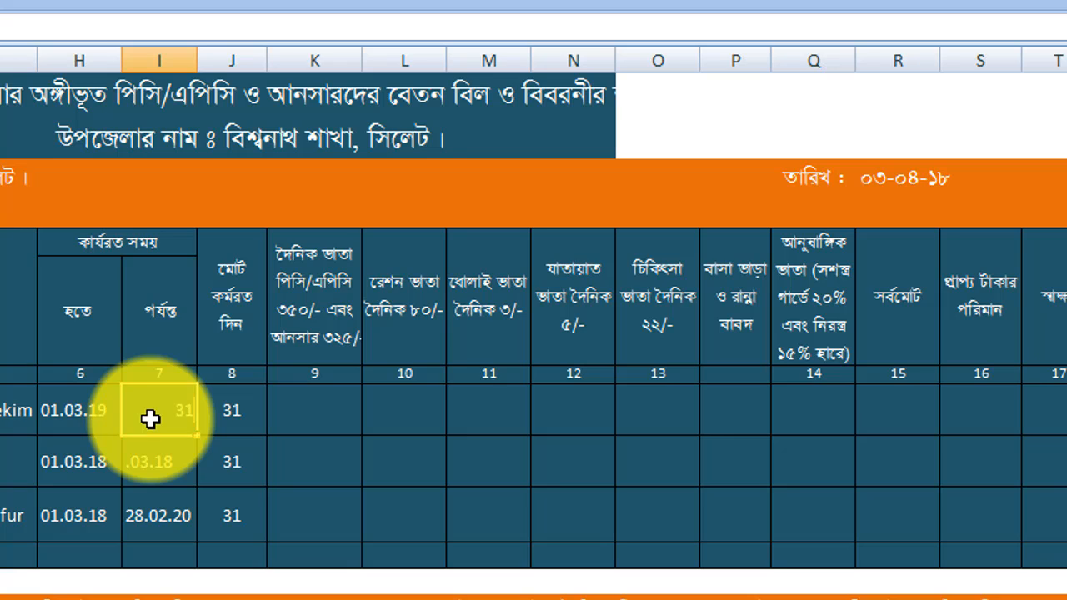
text(18)
click(175, 466)
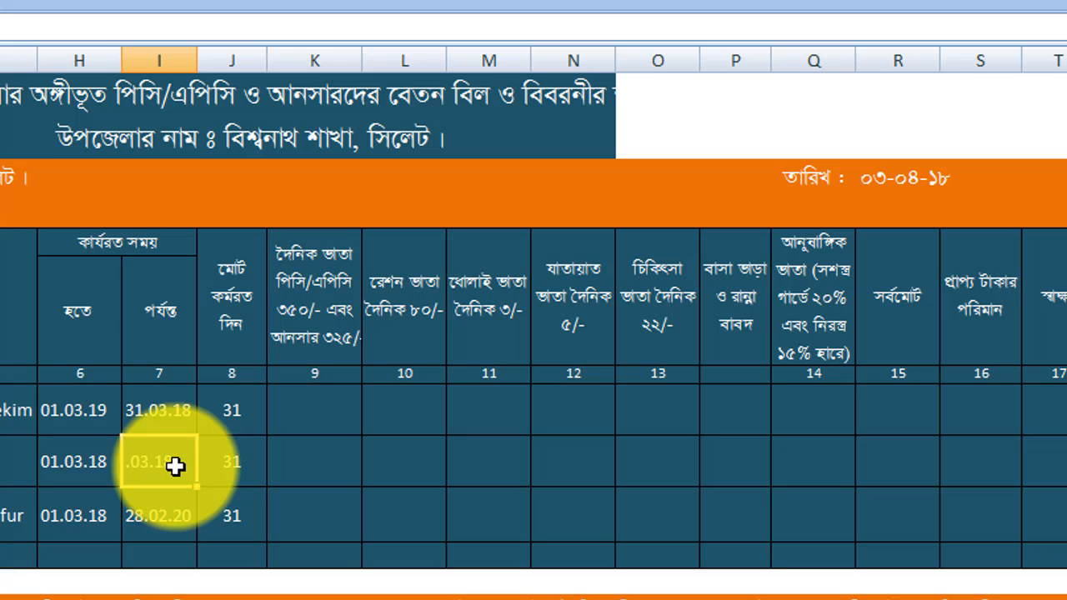
text(31.03.)
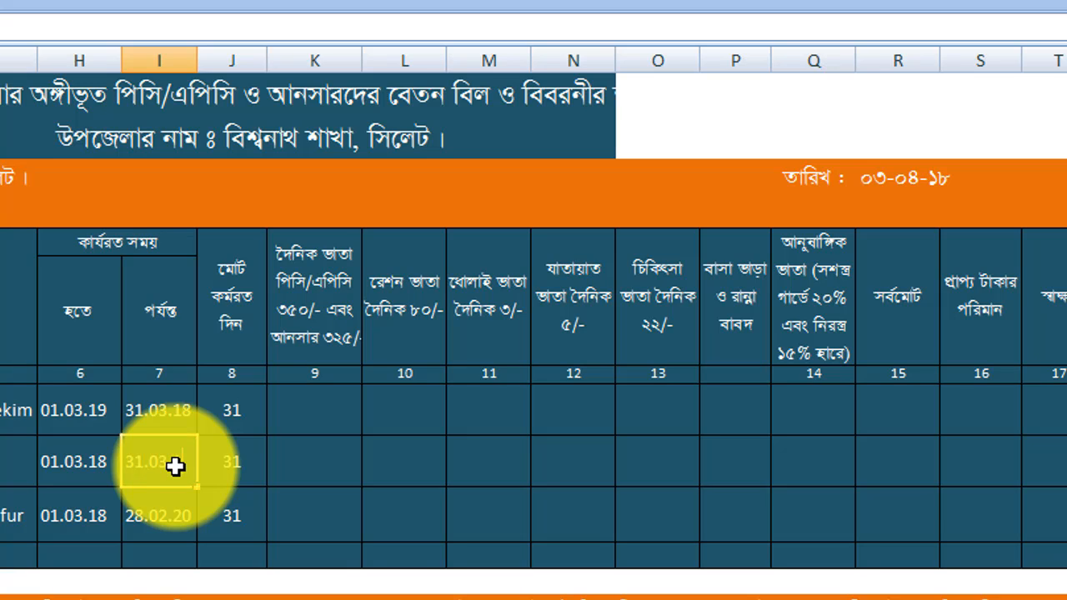
text(18)
click(159, 513)
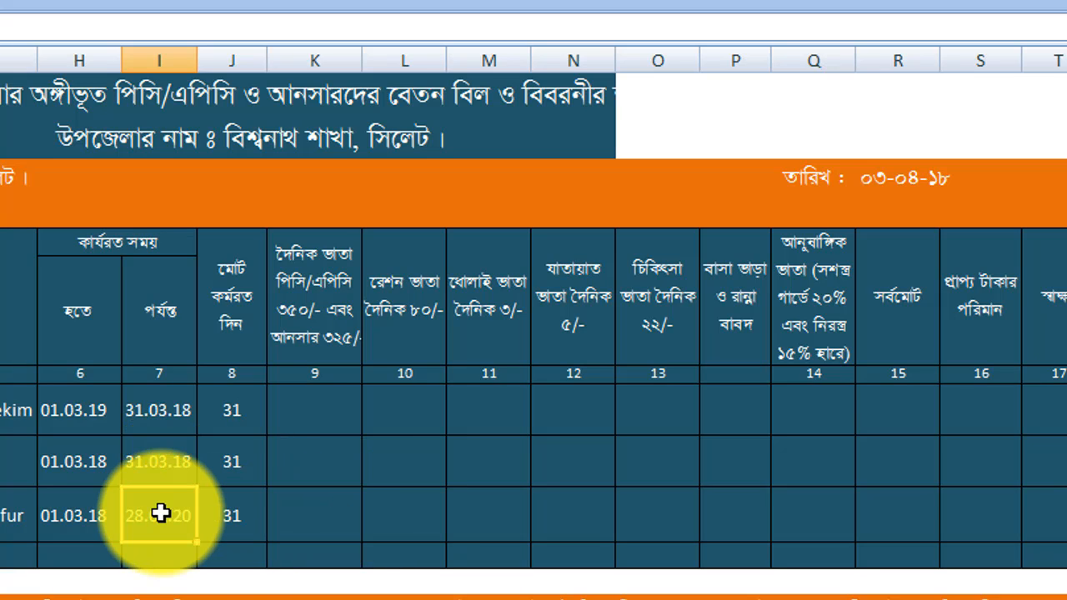
text(31.03.18)
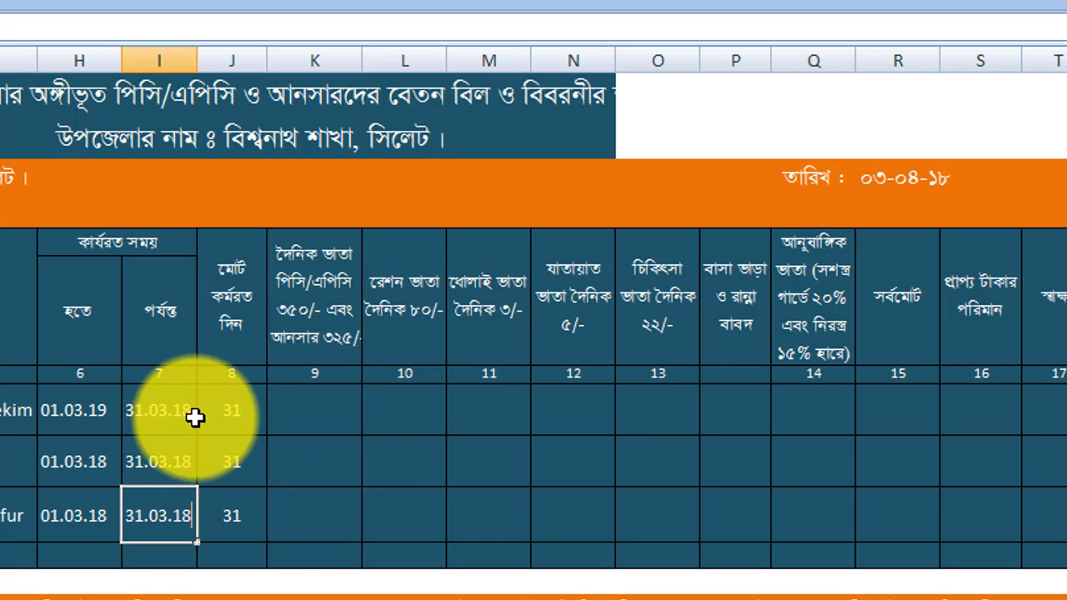
click(222, 410)
Calculate the first employee's daily allowance in K9 as working days times the Dearness rate with the formula =J9*W7
click(293, 409)
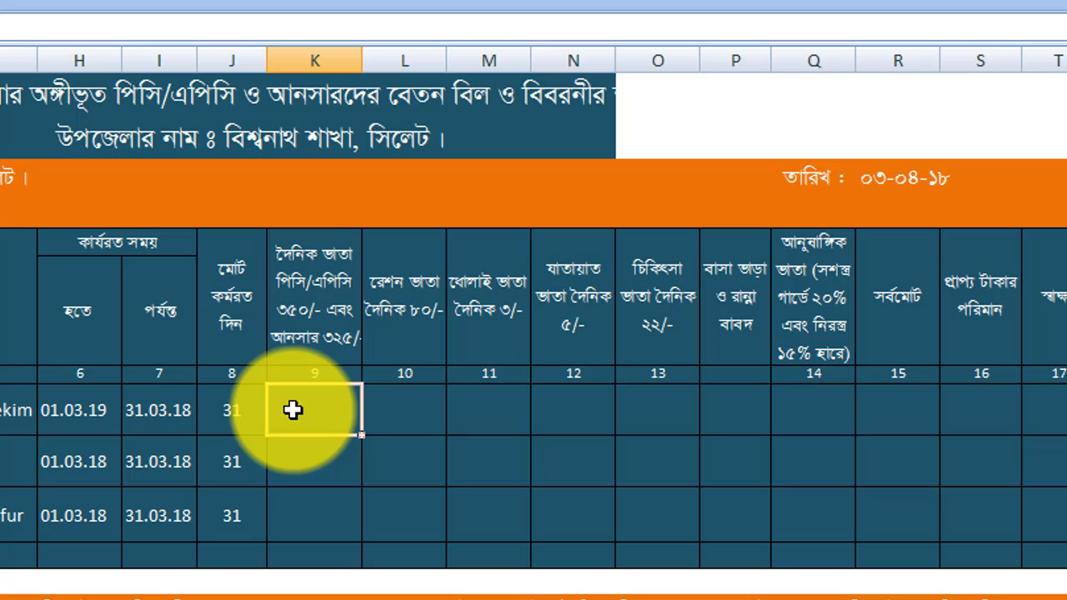
text(=J8)
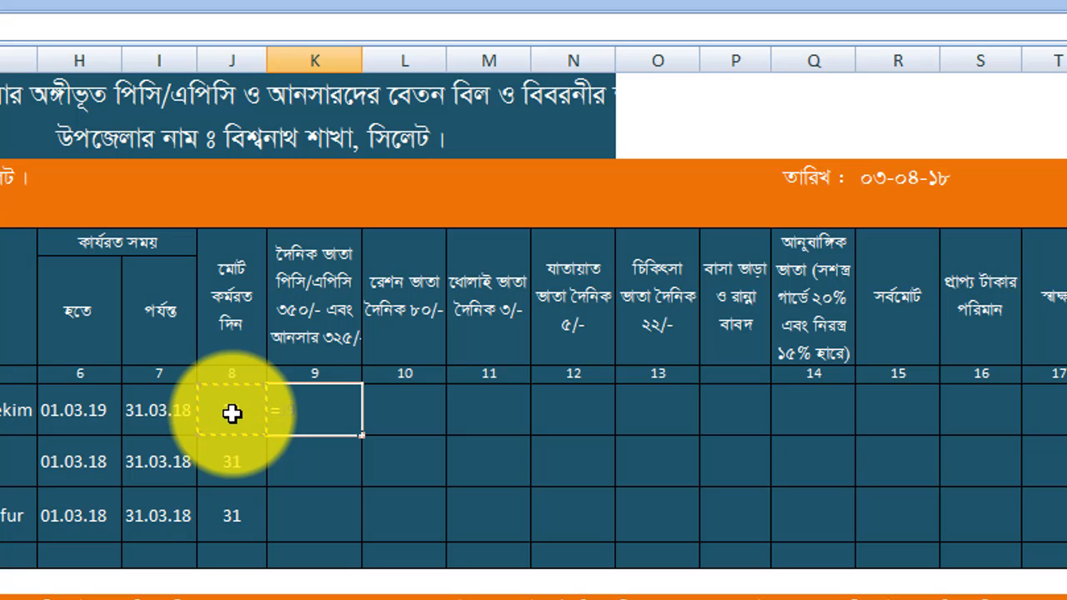
text(*)
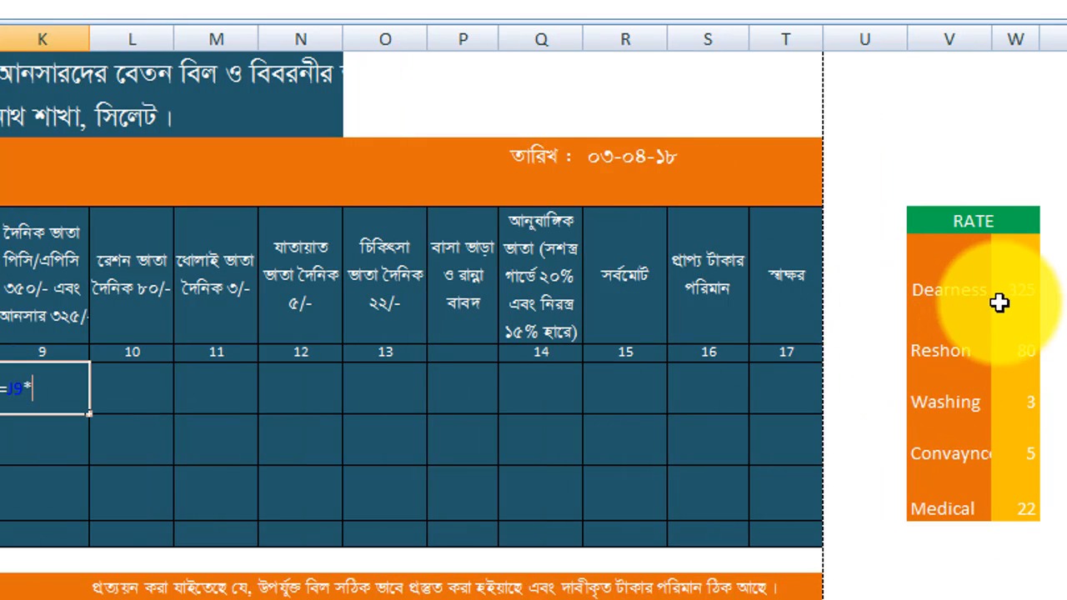
click(1024, 292)
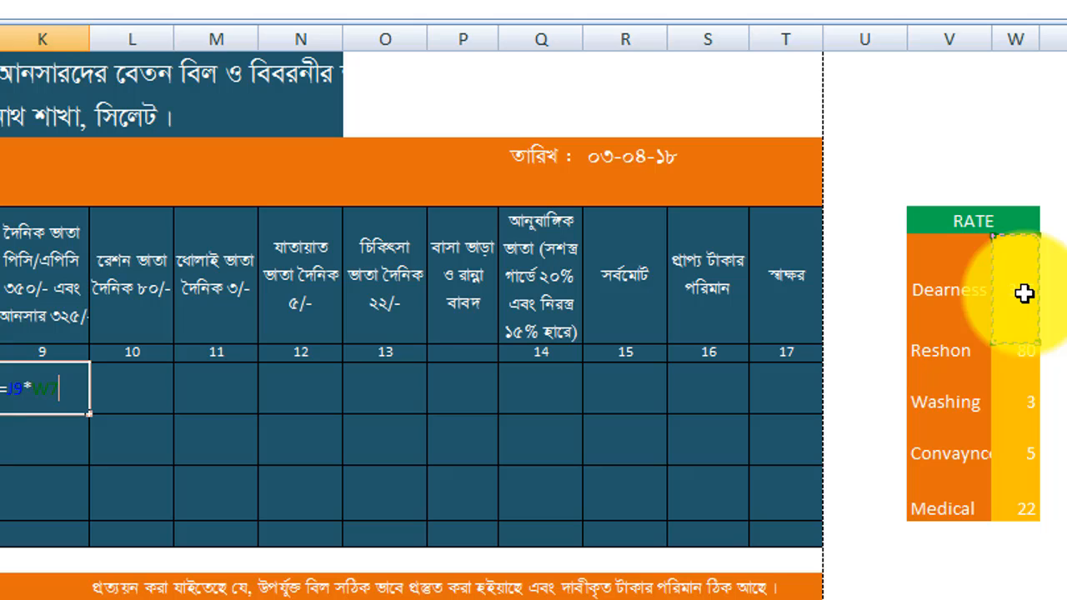
key(Return)
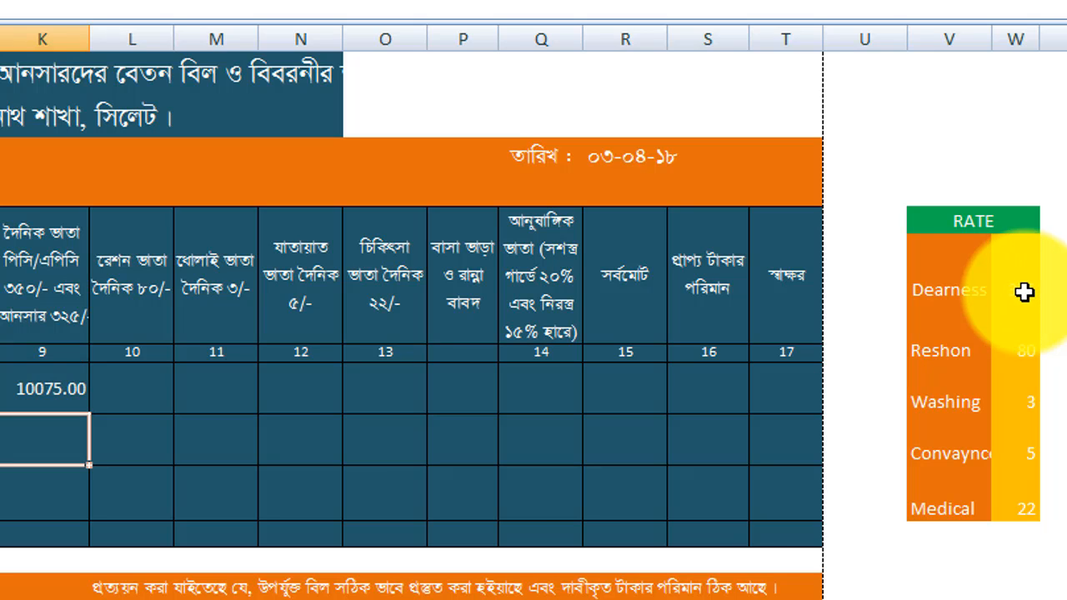